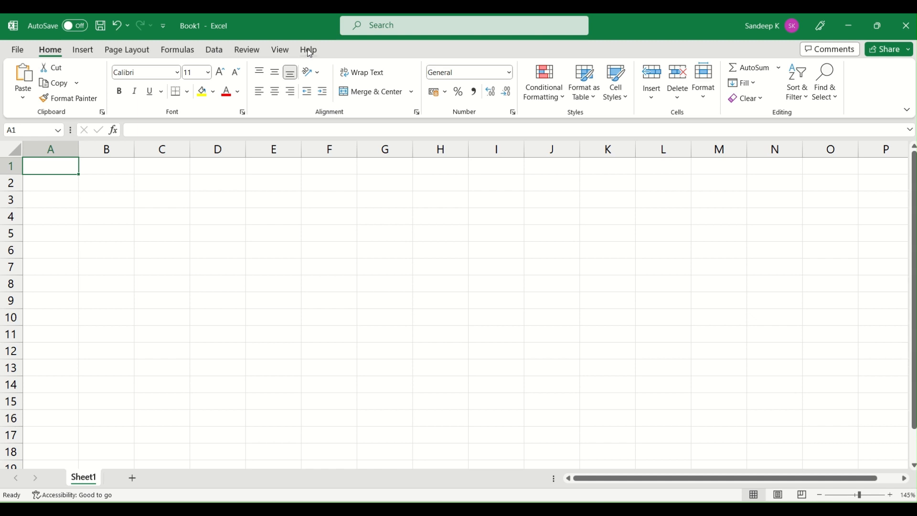
# Examine the available Get Data import sources: file, database, Azure, other sources and combined queries
pyautogui.click(218, 54)
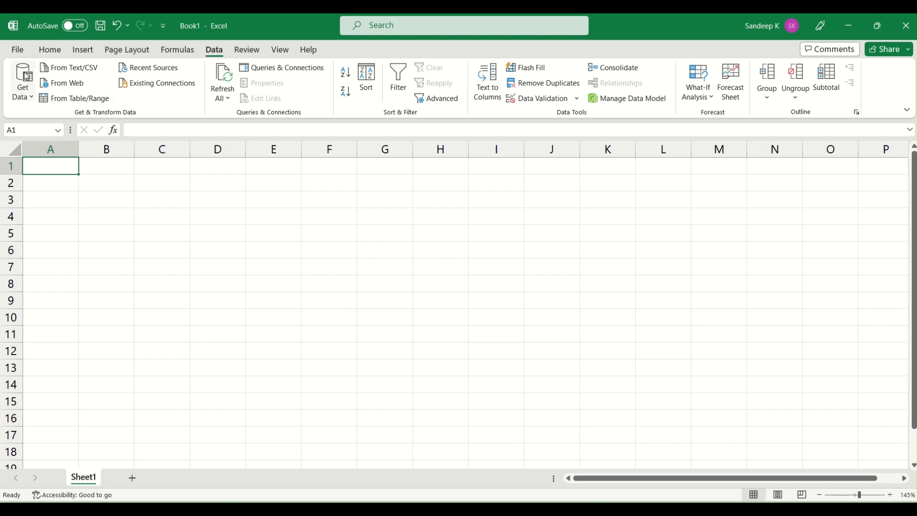
pyautogui.click(27, 100)
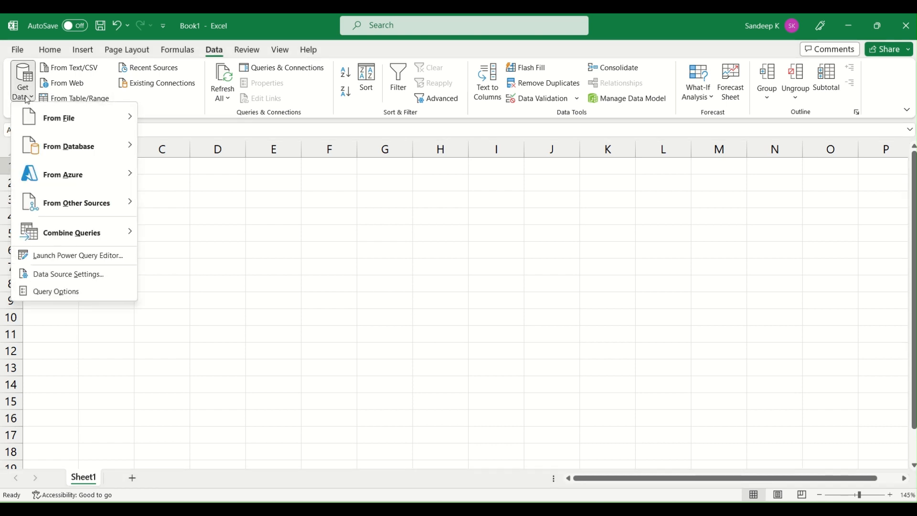
pyautogui.moveTo(35, 116)
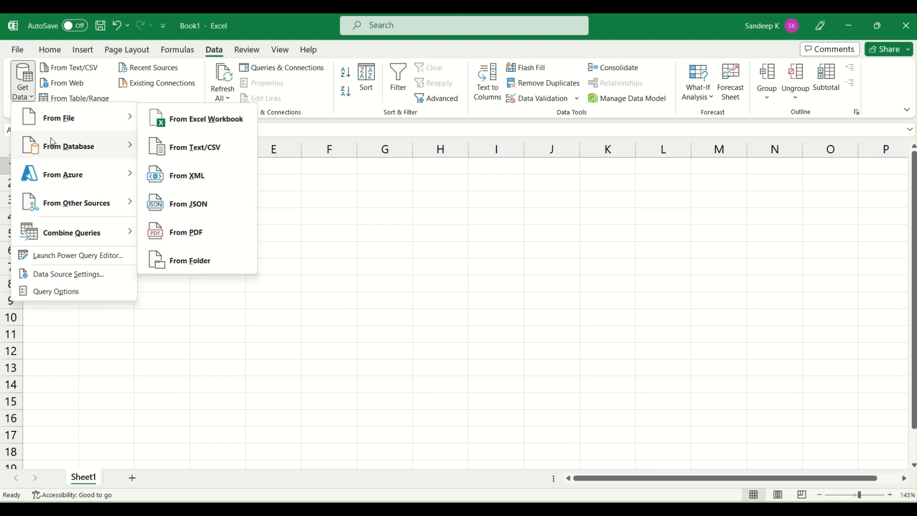
pyautogui.moveTo(53, 142)
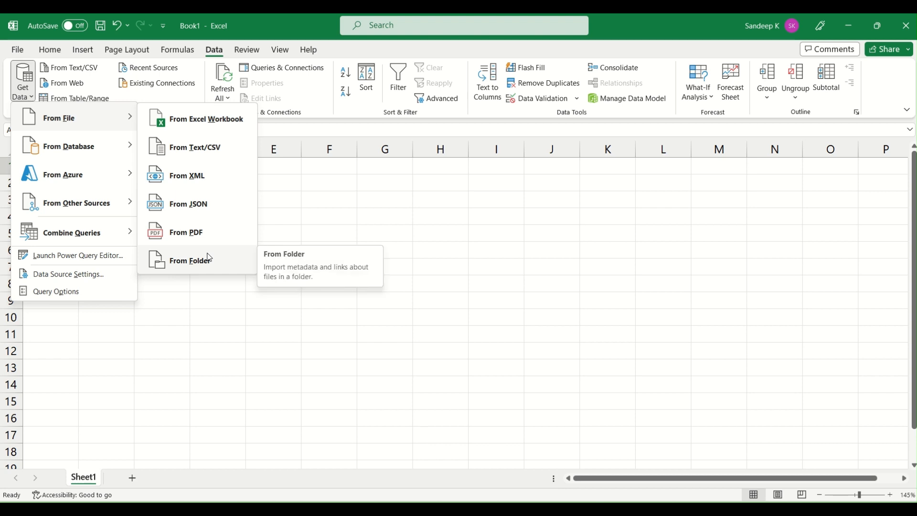
pyautogui.moveTo(95, 147)
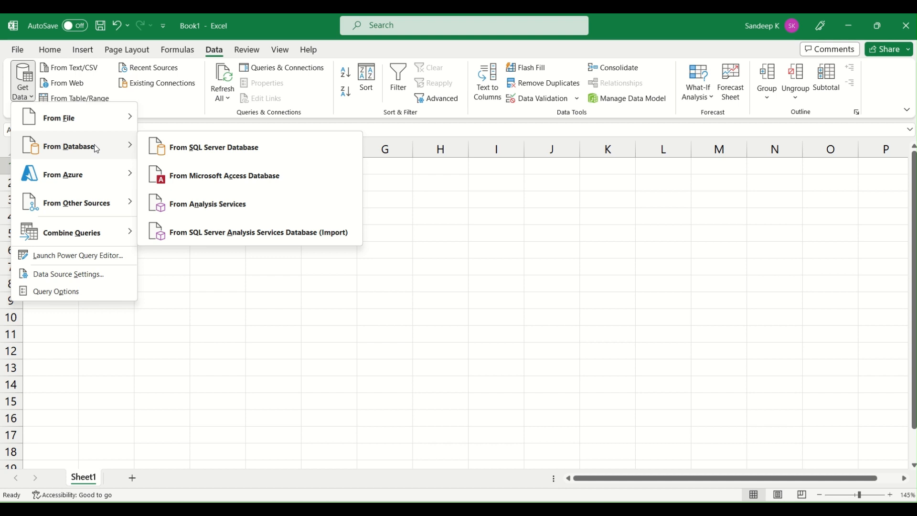
pyautogui.moveTo(98, 183)
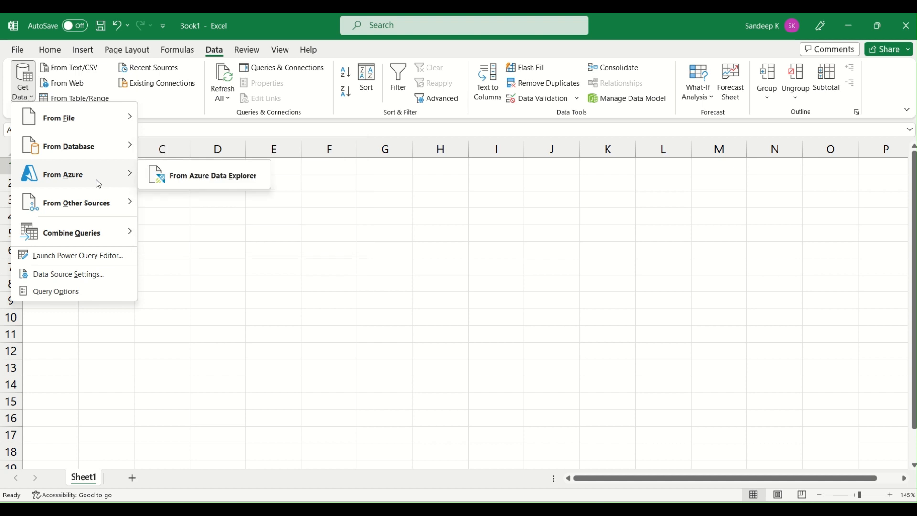
pyautogui.moveTo(97, 203)
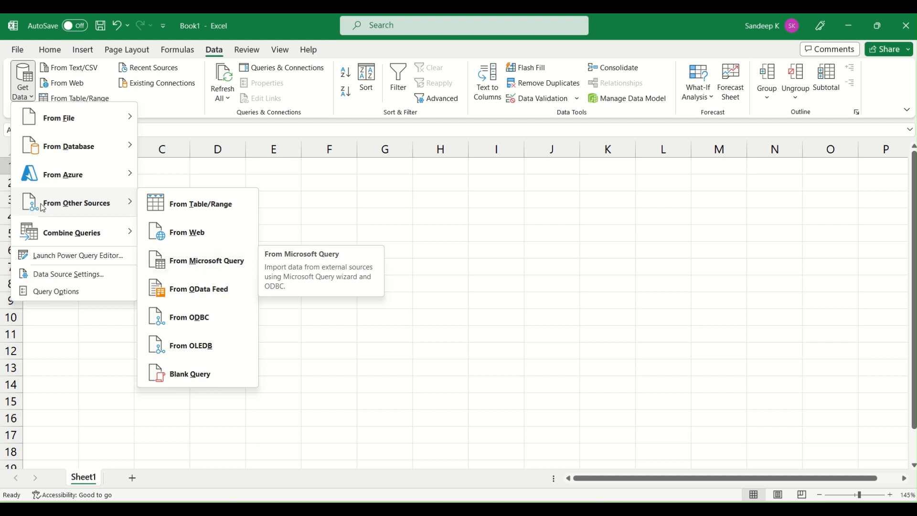
pyautogui.moveTo(57, 222)
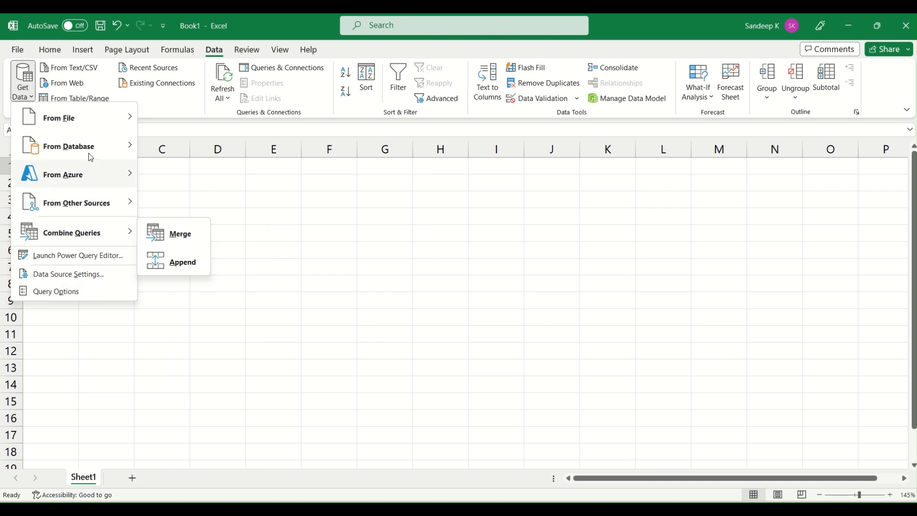
pyautogui.moveTo(92, 108)
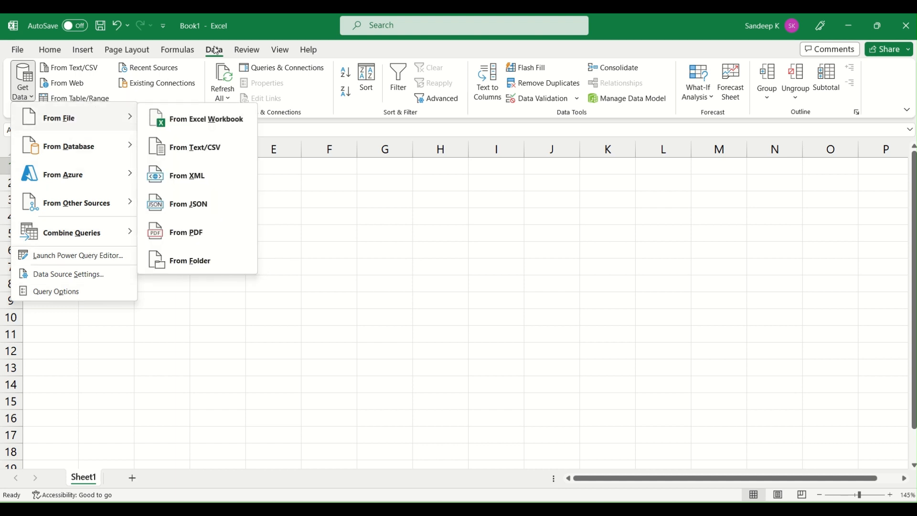
pyautogui.click(250, 34)
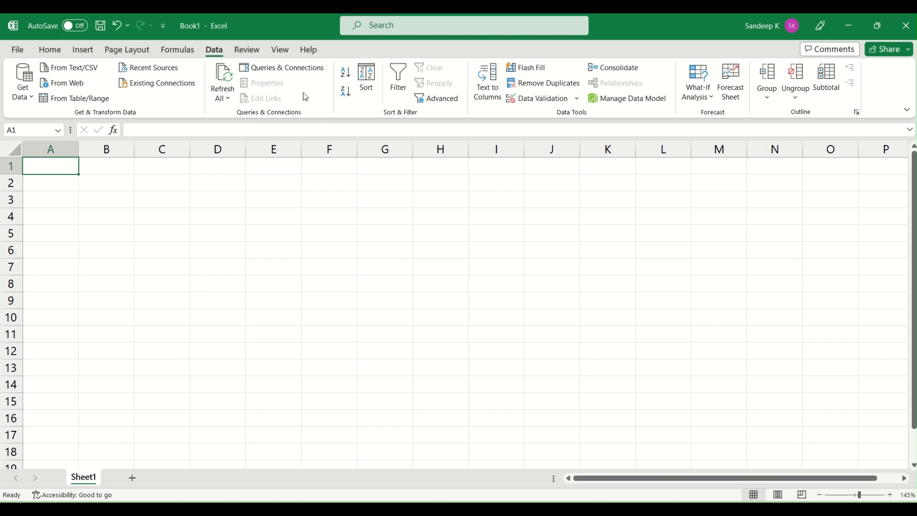
# View the workbook's Queries & Connections, comparing the queries list with the connections list, and close the view
pyautogui.click(287, 71)
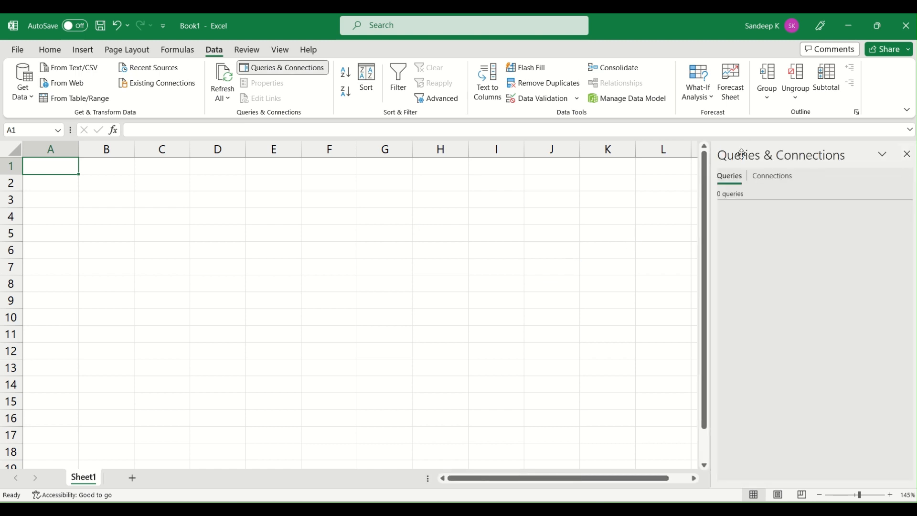
pyautogui.click(764, 176)
pyautogui.click(733, 175)
pyautogui.click(756, 175)
pyautogui.click(742, 177)
pyautogui.click(763, 185)
pyautogui.click(729, 176)
pyautogui.click(906, 154)
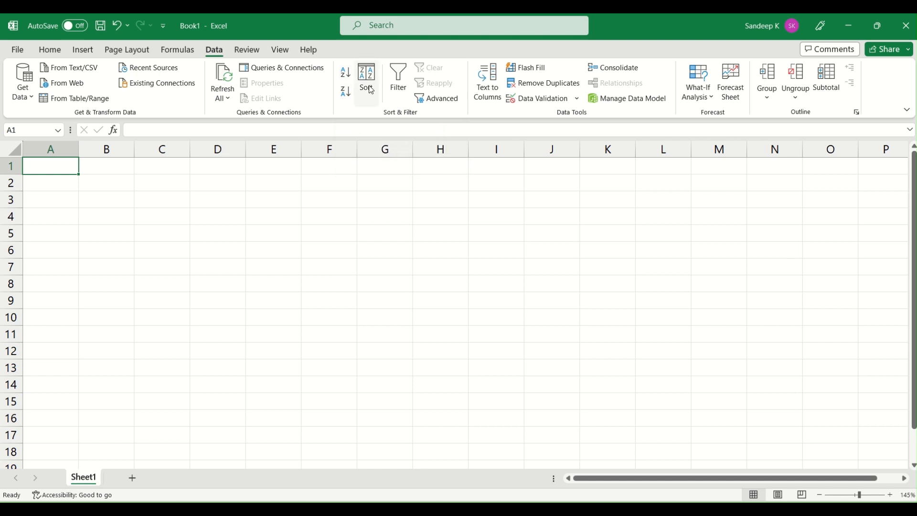
# View the Advanced Filter options and close them without applying a filter
pyautogui.click(436, 95)
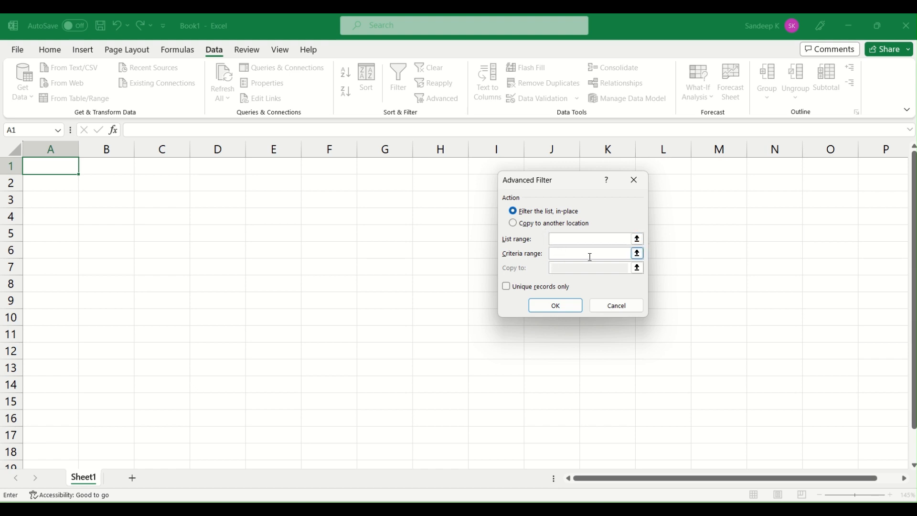
pyautogui.click(634, 181)
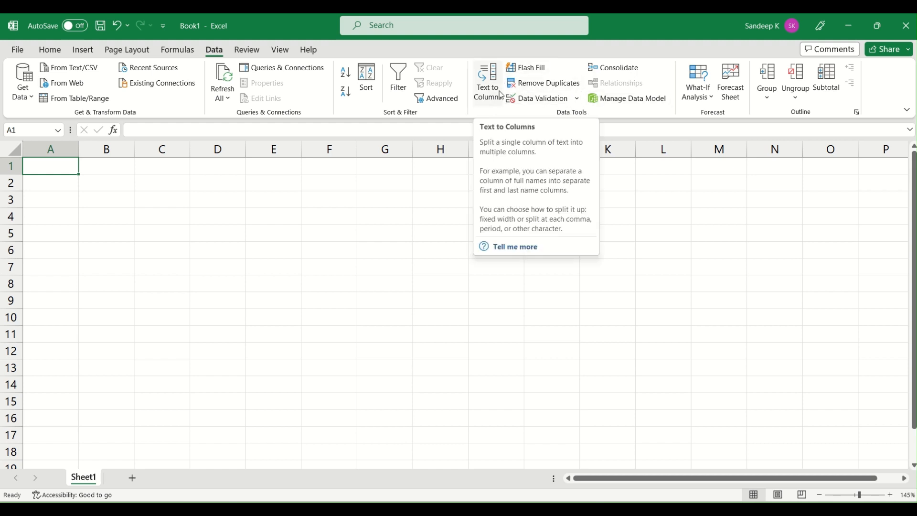
# Enter "first, second, third" in cell A1 and autofit the width of column A to the text
pyautogui.click(120, 184)
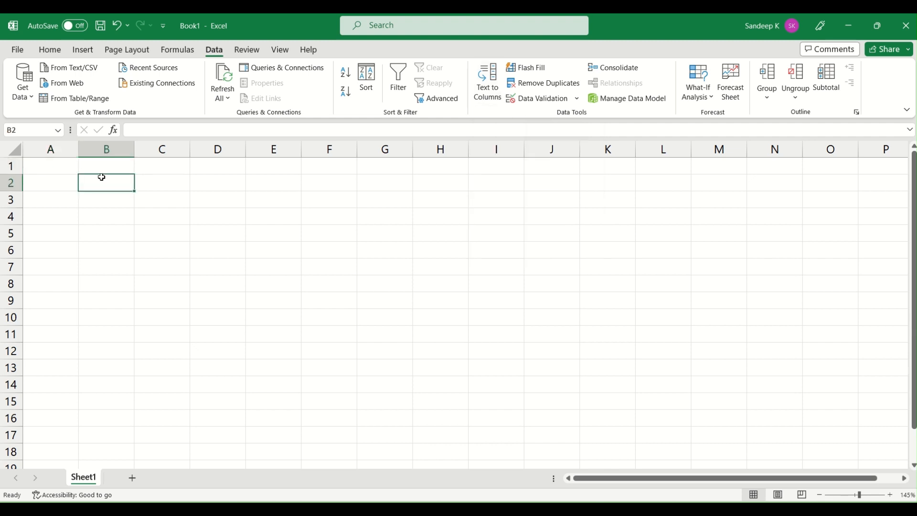
pyautogui.click(77, 171)
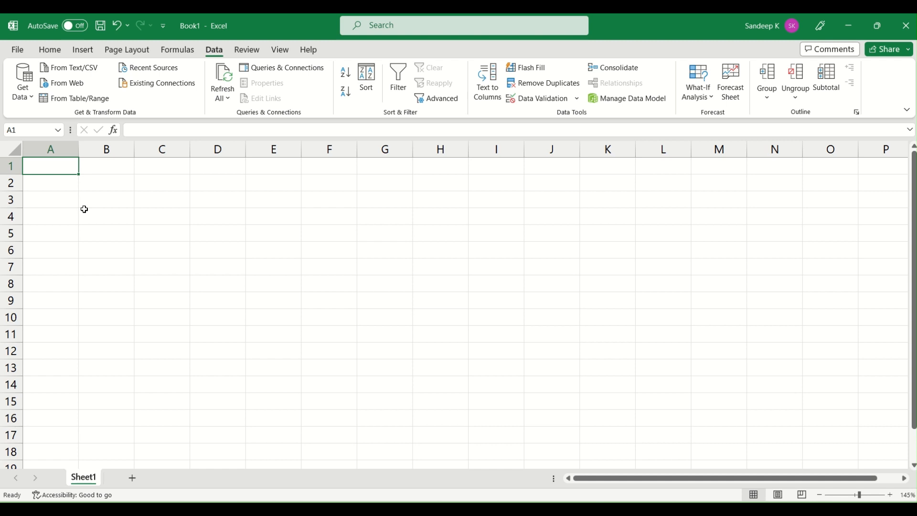
pyautogui.write('f')
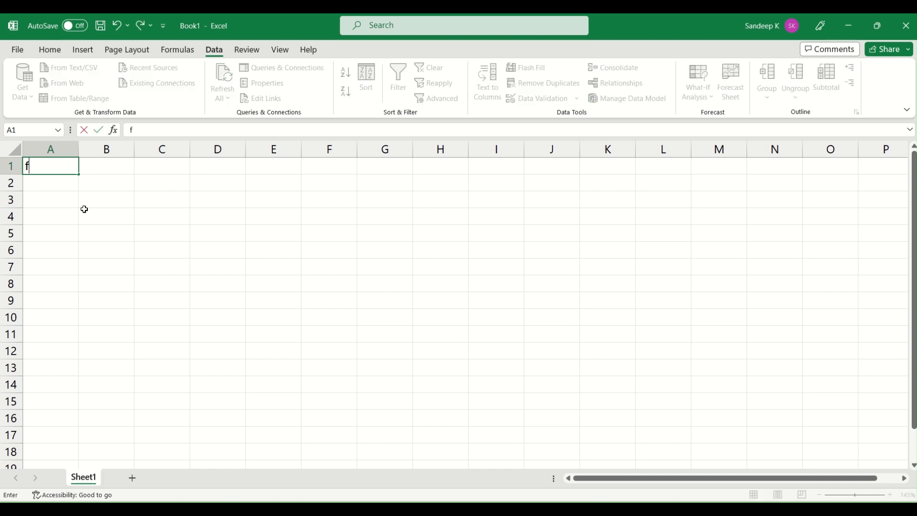
pyautogui.write('irst, second')
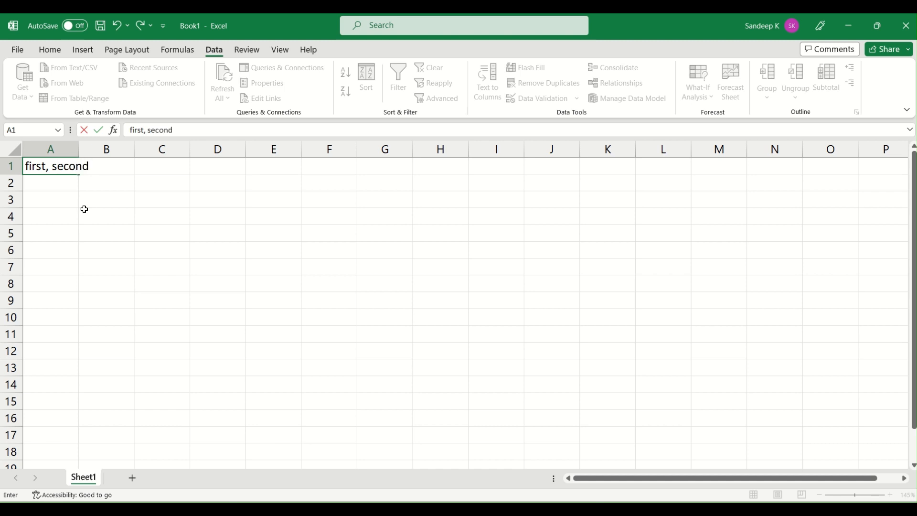
pyautogui.write(', third')
pyautogui.press('Tab')
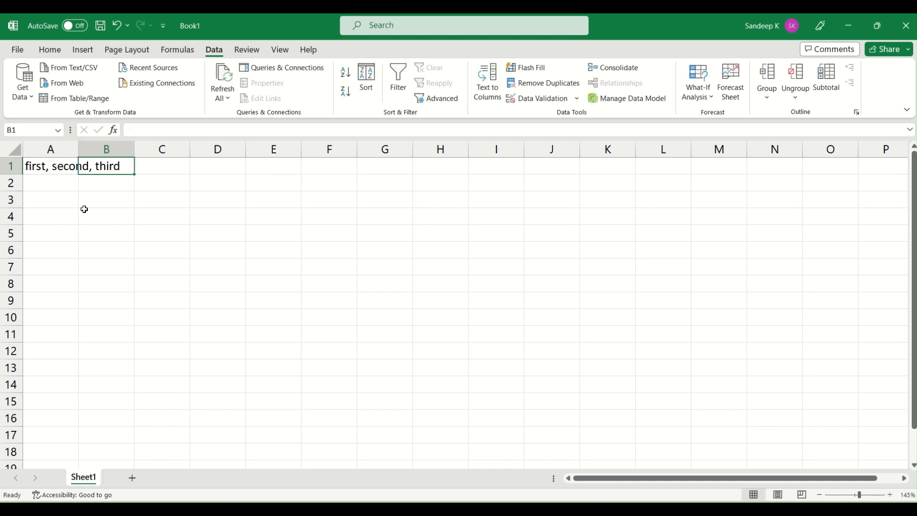
pyautogui.doubleClick(78, 150)
pyautogui.click(102, 170)
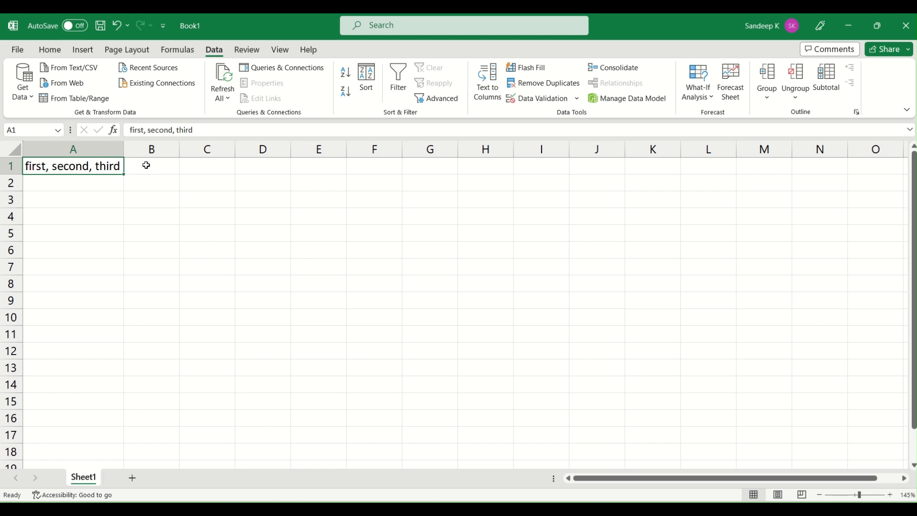
pyautogui.click(74, 148)
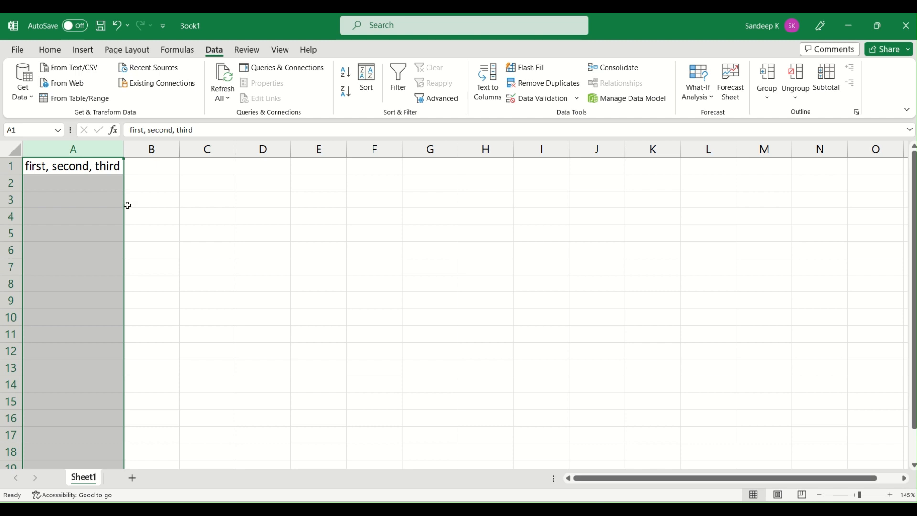
pyautogui.click(167, 162)
pyautogui.click(168, 148)
pyautogui.click(205, 149)
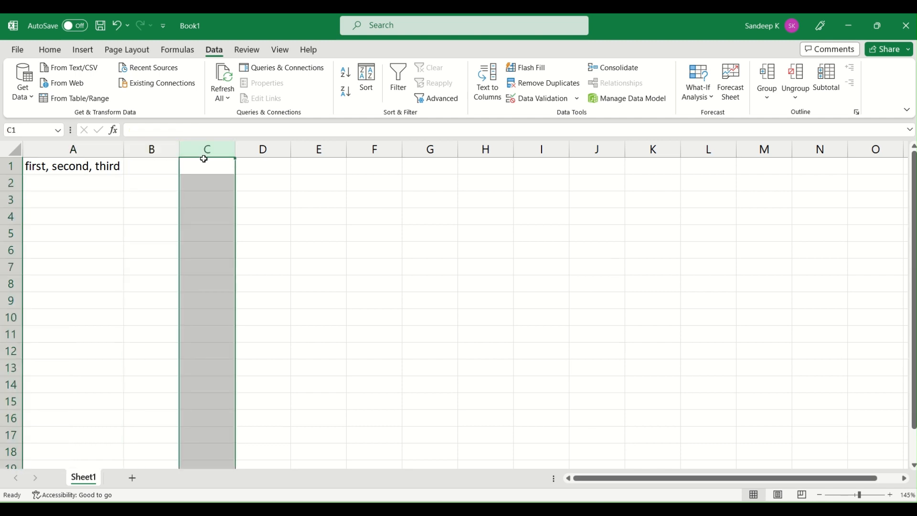
pyautogui.click(74, 148)
# Split cell A1 with Text to Columns as delimited data, using only the comma delimiter, General format and destination $A$1
pyautogui.click(80, 164)
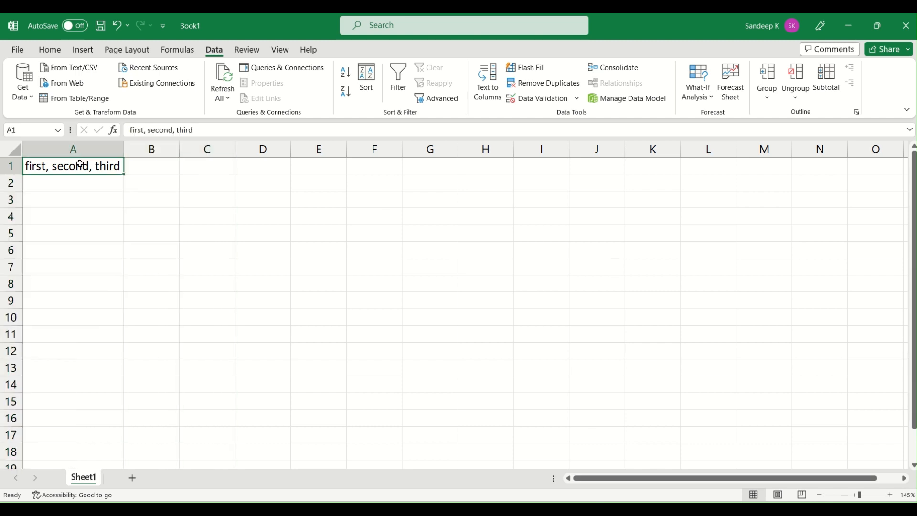
pyautogui.click(494, 97)
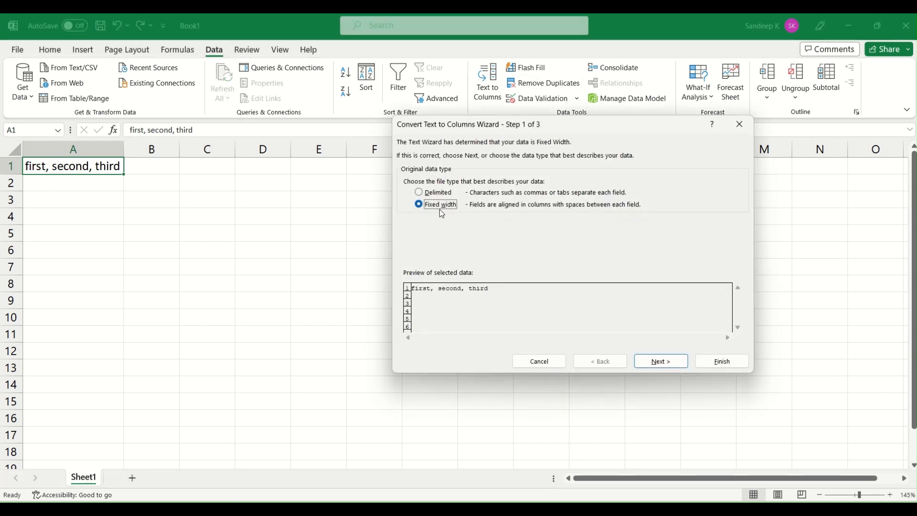
pyautogui.click(440, 193)
pyautogui.click(659, 362)
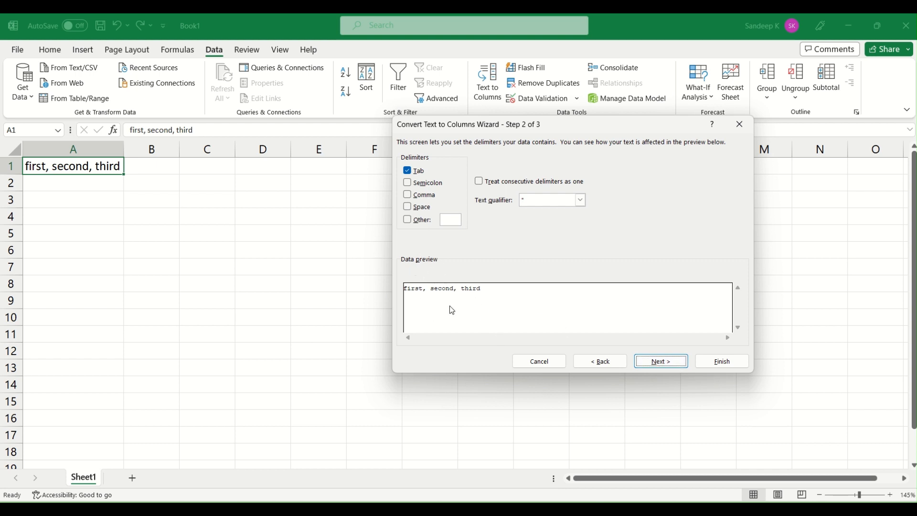
pyautogui.click(421, 174)
pyautogui.click(415, 195)
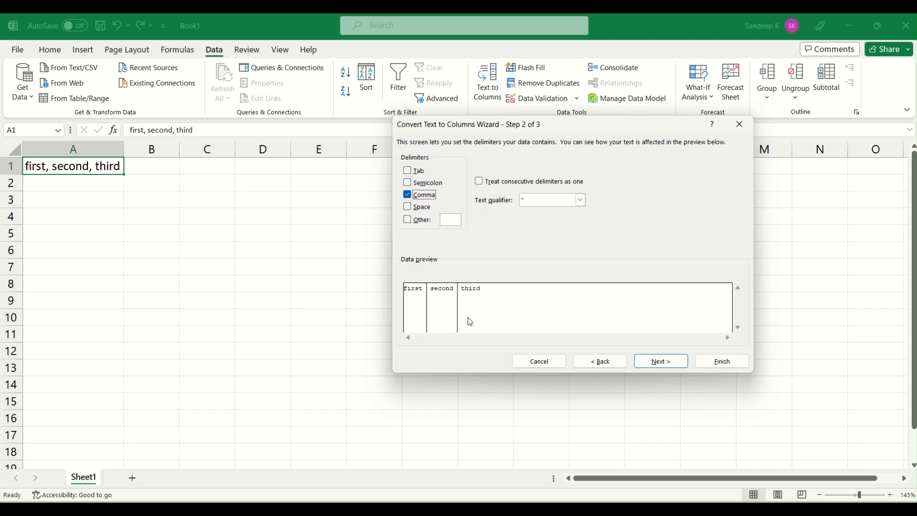
pyautogui.click(666, 362)
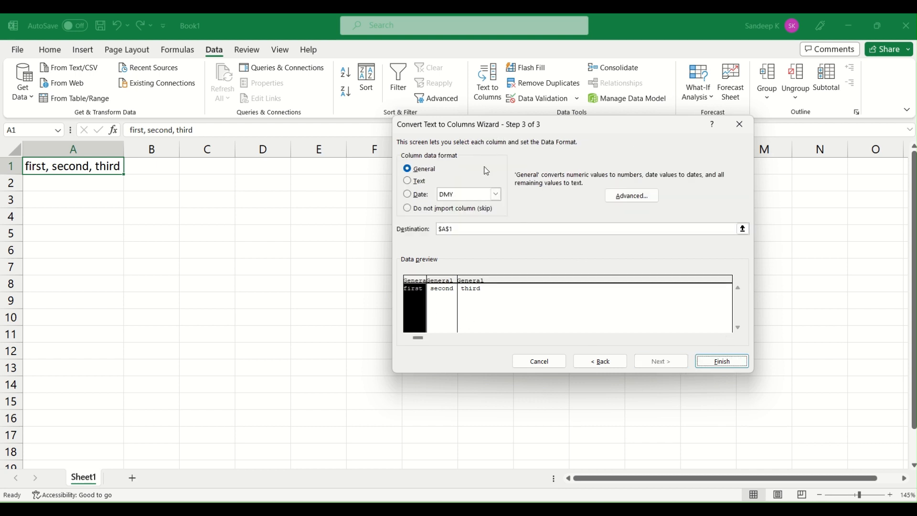
pyautogui.click(723, 361)
# Autofit column A to the width of its split text
pyautogui.click(152, 215)
pyautogui.moveTo(120, 149); pyautogui.dragTo(119, 149)
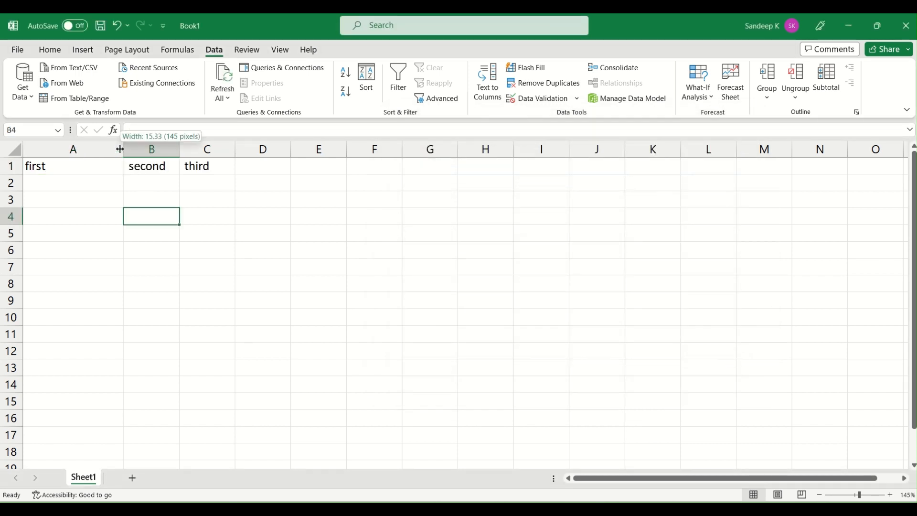
pyautogui.doubleClick(120, 149)
pyautogui.click(134, 228)
pyautogui.moveTo(37, 165); pyautogui.dragTo(129, 165)
pyautogui.click(129, 164)
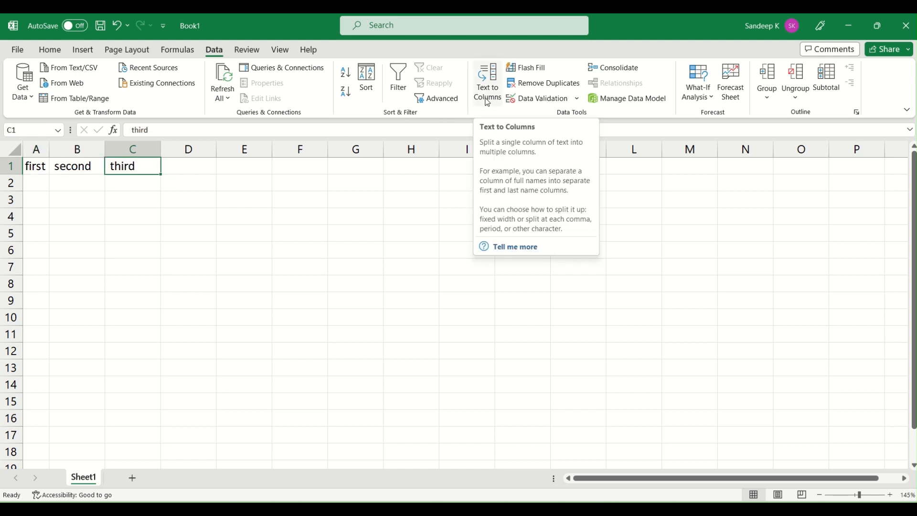
pyautogui.click(155, 198)
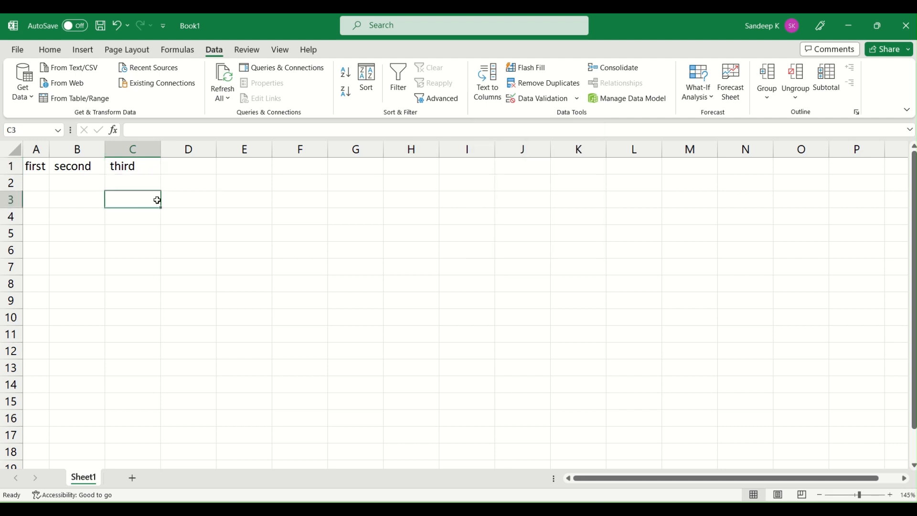
pyautogui.click(72, 198)
pyautogui.click(36, 149)
pyautogui.click(117, 168)
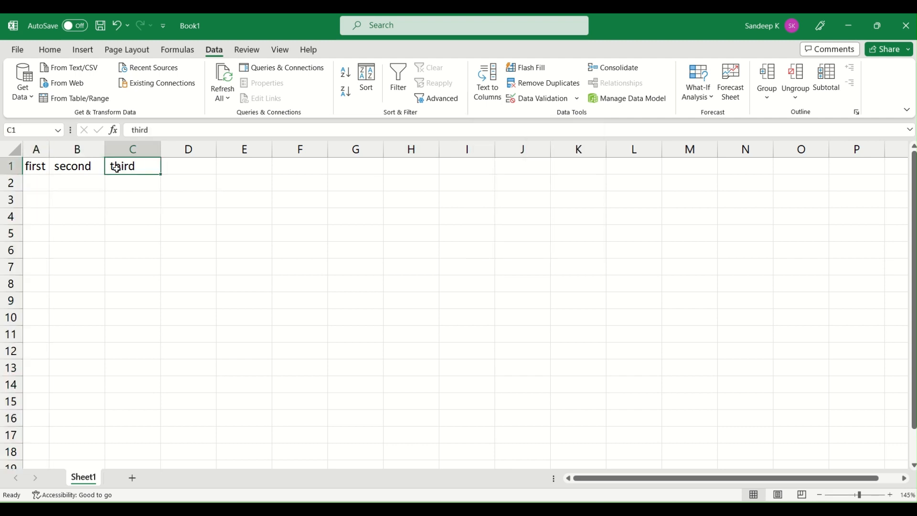
# Clear the split text from columns A to C
pyautogui.moveTo(48, 153); pyautogui.dragTo(110, 144)
pyautogui.press('Delete')
pyautogui.click(449, 257)
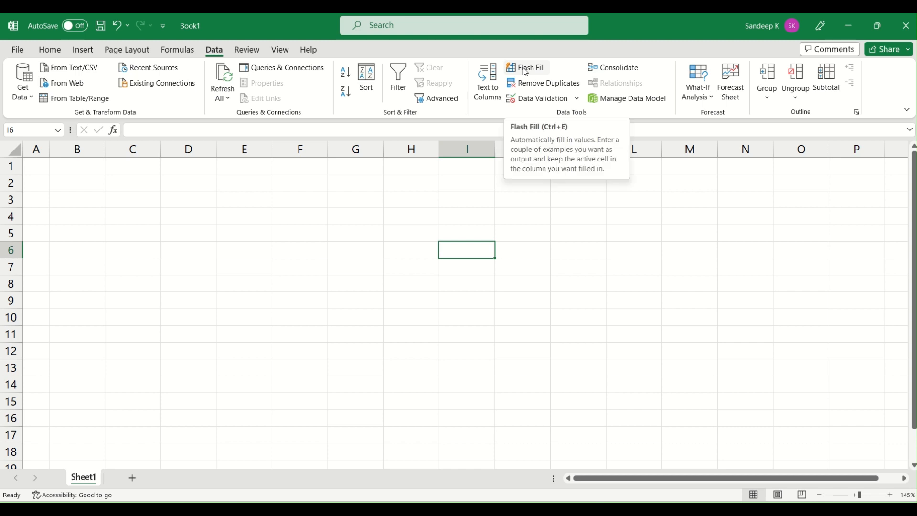
# Widen column A slightly and enter the numbers 1 and 2 in cells A1 and A2
pyautogui.click(181, 199)
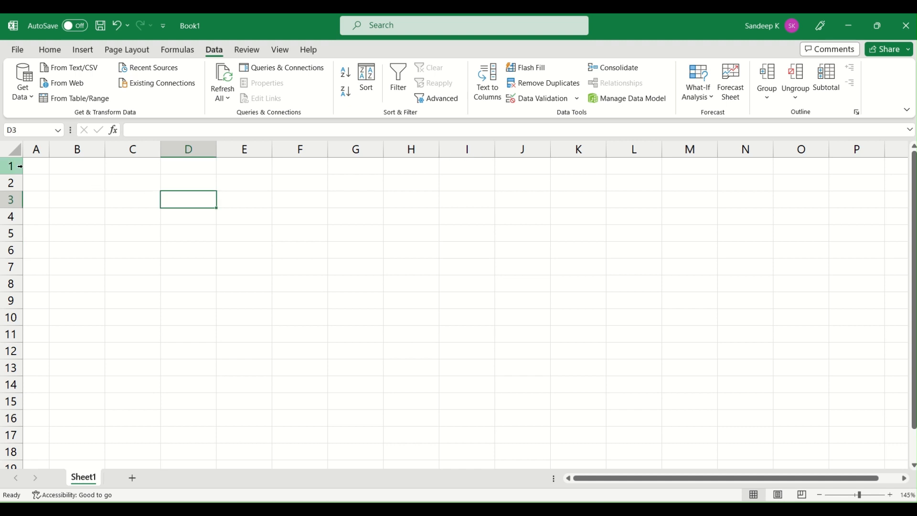
pyautogui.click(11, 166)
pyautogui.moveTo(49, 152); pyautogui.dragTo(58, 153)
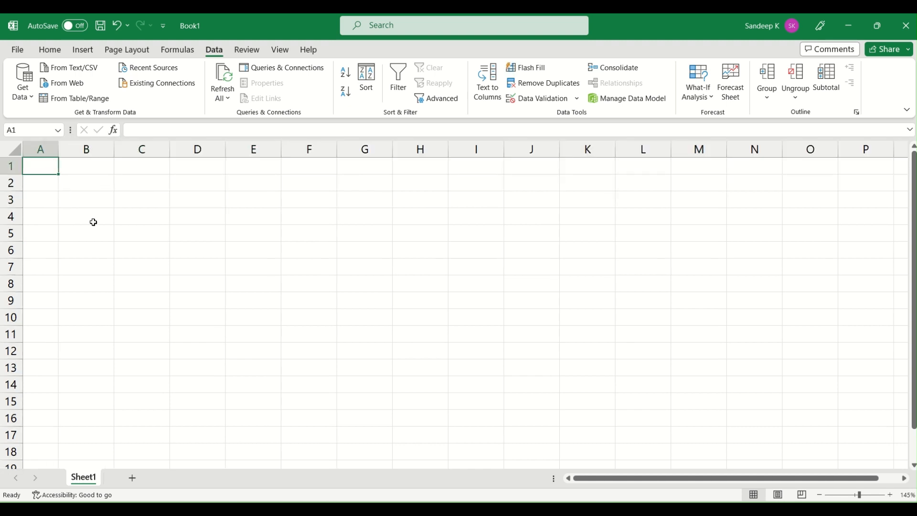
pyautogui.write('1')
pyautogui.press('Return')
pyautogui.write('2')
pyautogui.press('Return')
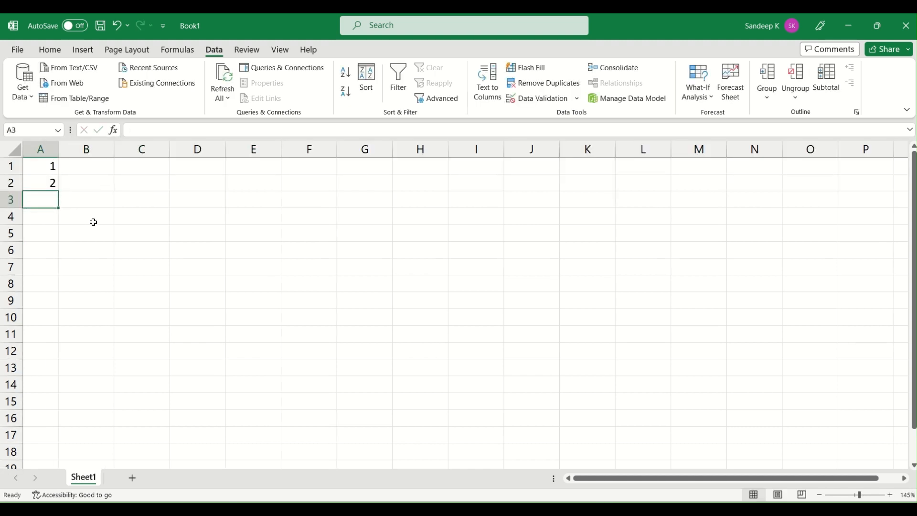
# Enter the numbers 3, 4 and 5 in cells A3 to A5, continuing the list in column A
pyautogui.write('3')
pyautogui.press('Return')
pyautogui.write('4')
pyautogui.press('Return')
pyautogui.write('5')
pyautogui.press('Return')
# Enter the numbers 1 and 2 in cells B1 and B2 as the example pattern for filling column B
pyautogui.press('Right')
pyautogui.press('Up')
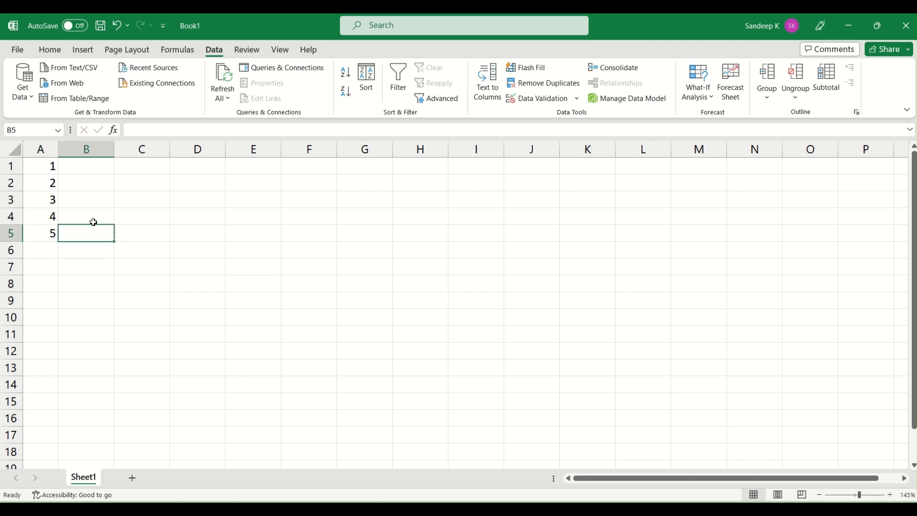
pyautogui.press('Up')
pyautogui.press('Up')
pyautogui.press('Up')
pyautogui.press('Up')
pyautogui.press('Left')
pyautogui.hotkey('shift', 'Down')
pyautogui.hotkey('shift', 'Down')
pyautogui.hotkey('shift', 'Down')
pyautogui.hotkey('shift', 'Down')
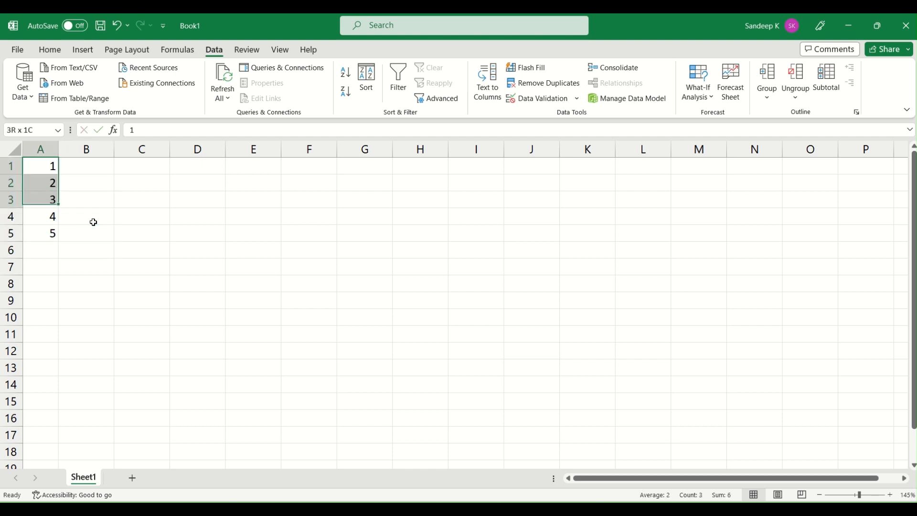
pyautogui.press('Right')
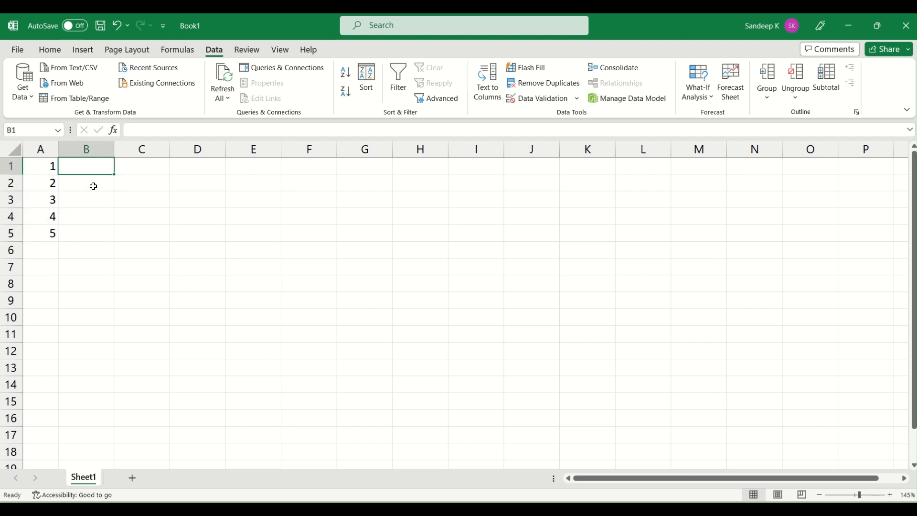
pyautogui.write('1')
pyautogui.press('Return')
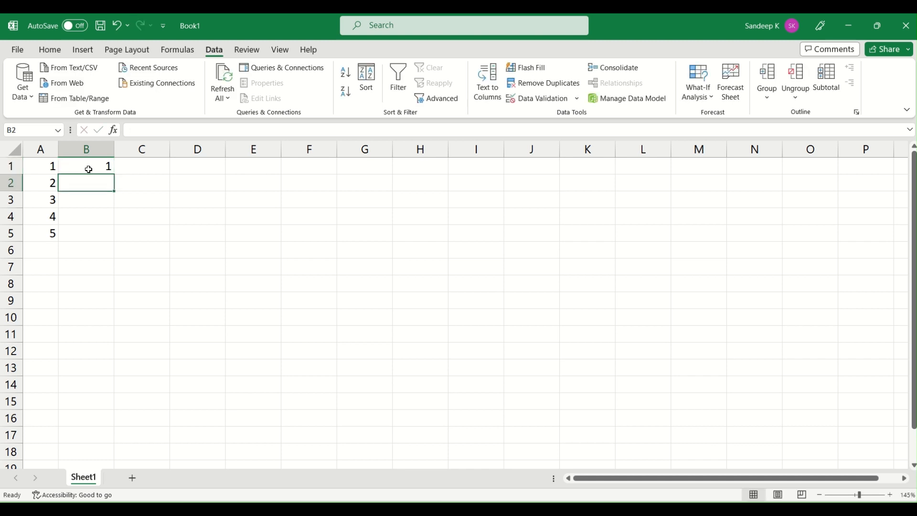
pyautogui.write('2')
pyautogui.press('Right')
pyautogui.press('Left')
# Try Flash Fill with only the two example cells B1 to B2 selected, and dismiss the message
pyautogui.click(89, 169)
pyautogui.hotkey('shift', 'Down')
pyautogui.hotkey('shift', 'Down')
pyautogui.hotkey('shift', 'Down')
pyautogui.hotkey('shift', 'Down')
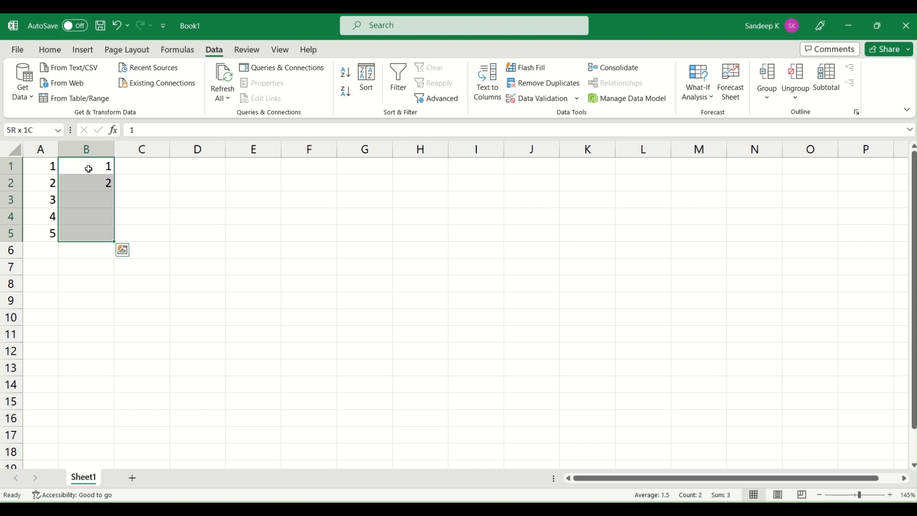
pyautogui.click(95, 173)
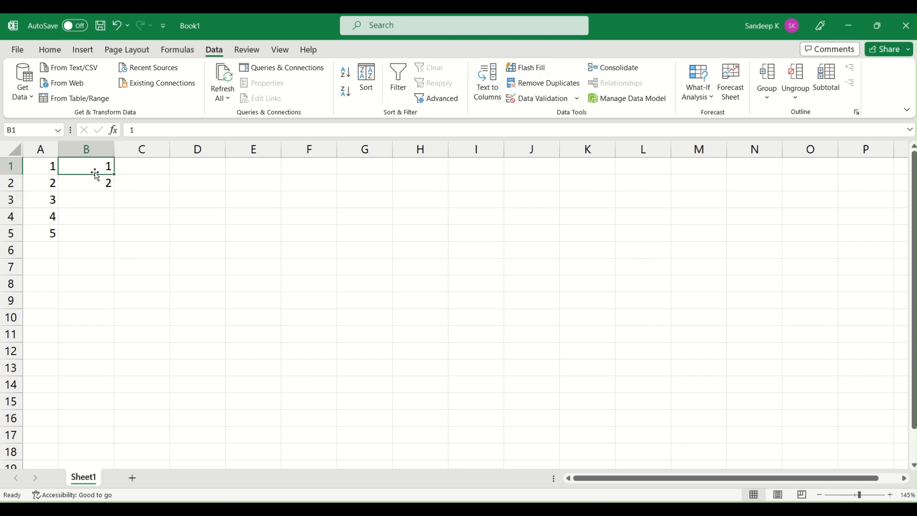
pyautogui.moveTo(100, 173); pyautogui.dragTo(102, 181)
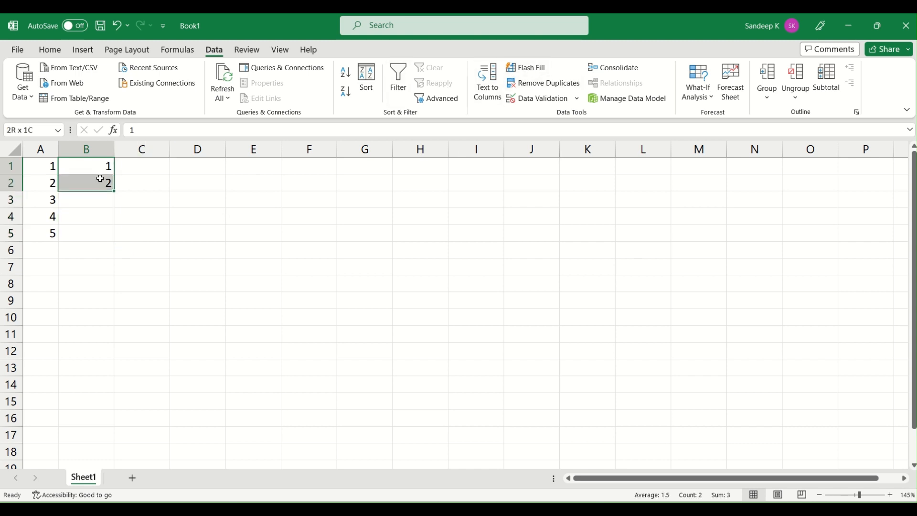
pyautogui.click(535, 73)
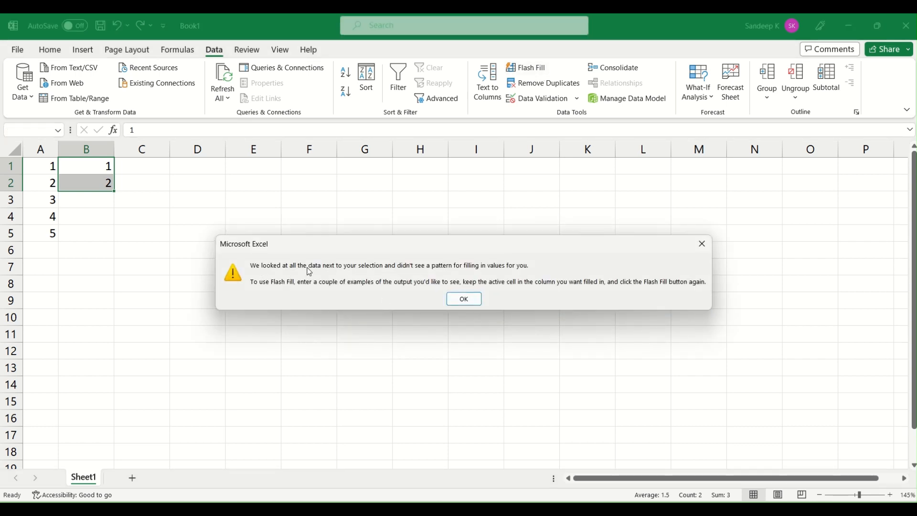
pyautogui.click(461, 300)
# Try Flash Fill with only the empty cells B3 to B5 selected, and dismiss the message
pyautogui.click(81, 194)
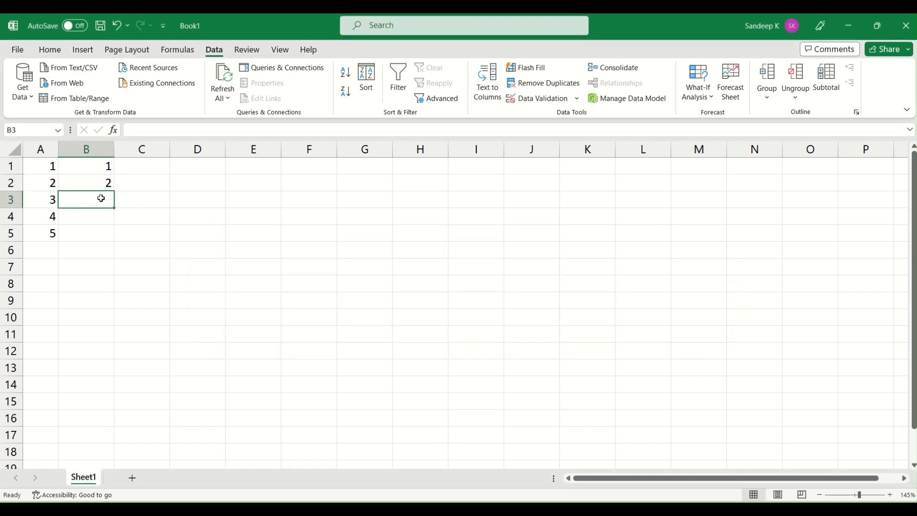
pyautogui.moveTo(101, 199); pyautogui.dragTo(100, 229)
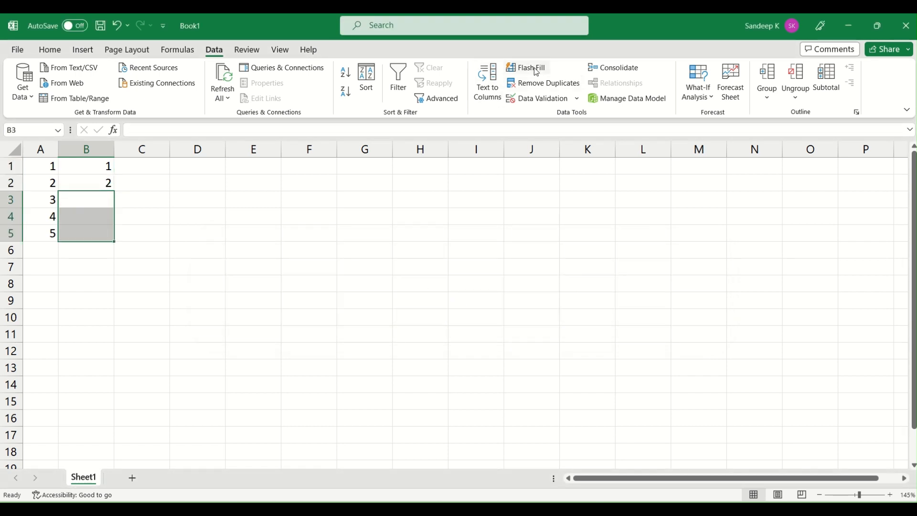
pyautogui.click(536, 72)
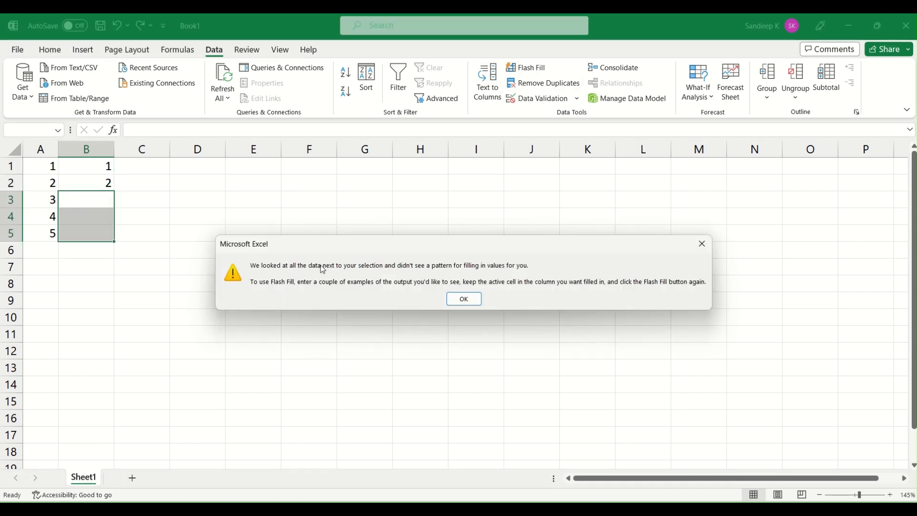
pyautogui.click(453, 299)
# Run Flash Fill on the whole range B1 to B5, including the two example values
pyautogui.moveTo(100, 170); pyautogui.dragTo(102, 233)
pyautogui.click(541, 73)
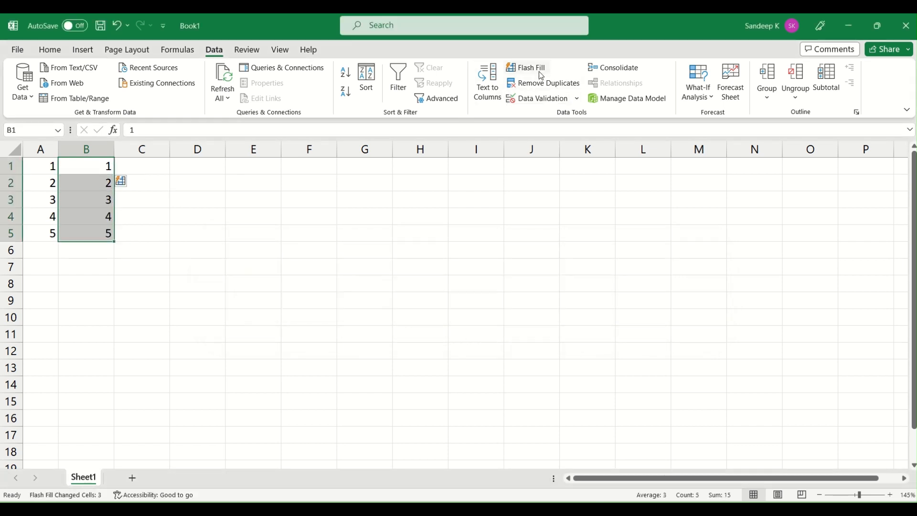
pyautogui.click(138, 231)
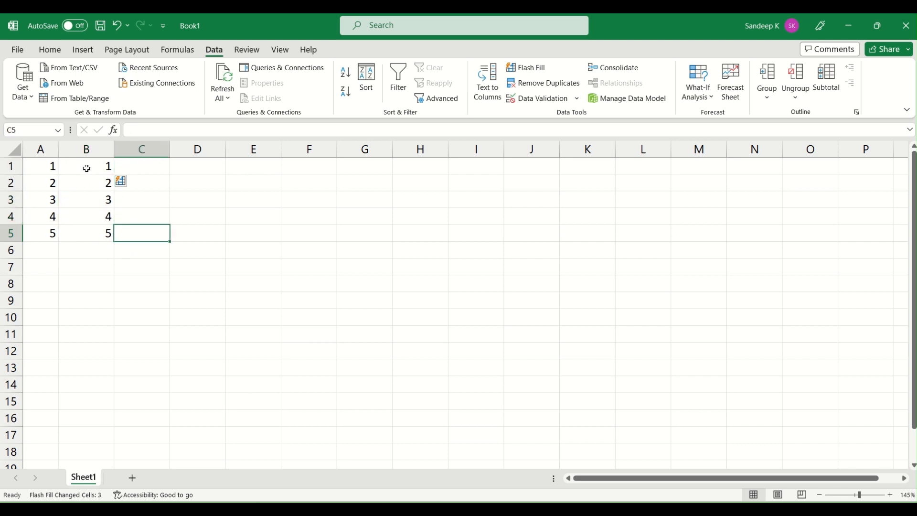
pyautogui.moveTo(86, 168); pyautogui.dragTo(84, 231)
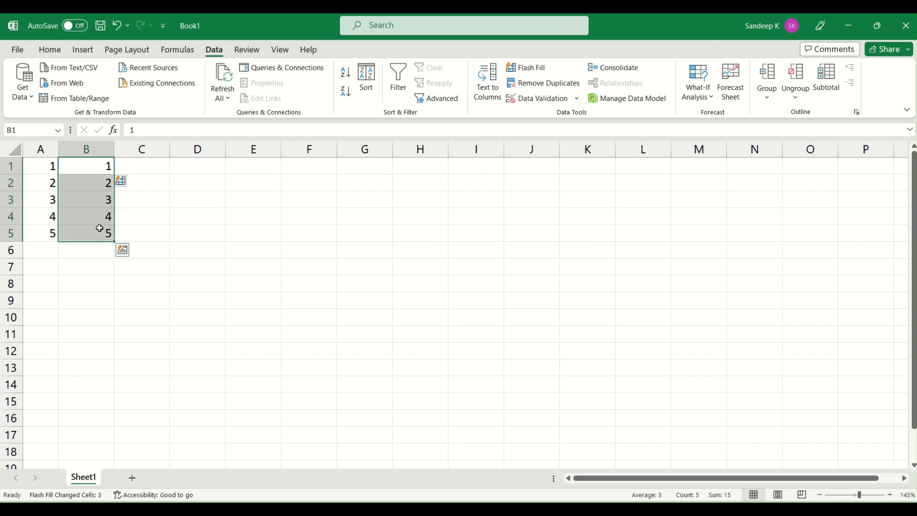
pyautogui.click(99, 228)
pyautogui.click(46, 168)
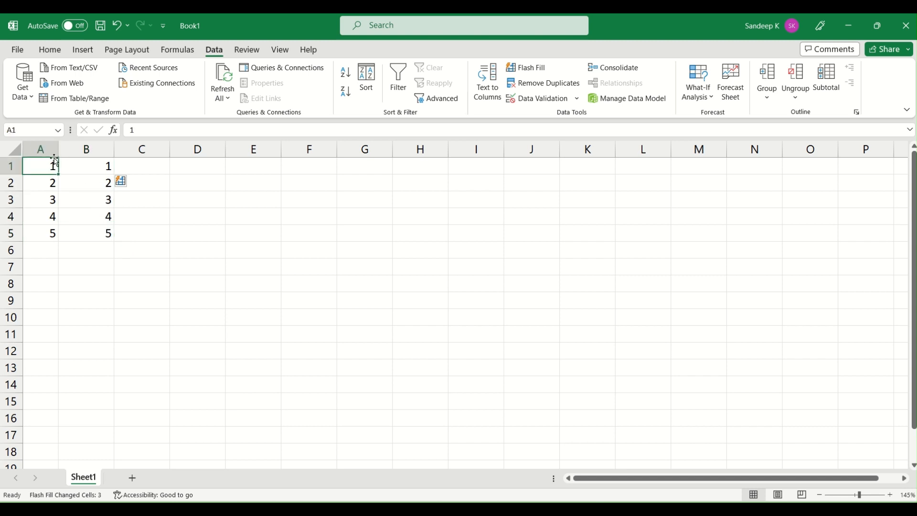
# Widen column A to roughly twice its width
pyautogui.moveTo(58, 148); pyautogui.dragTo(100, 149)
pyautogui.click(76, 155)
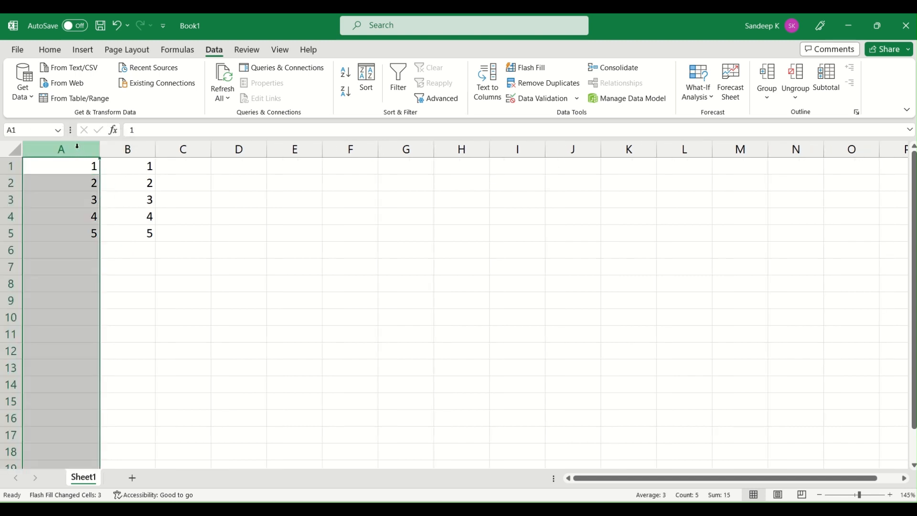
pyautogui.click(75, 188)
pyautogui.click(80, 153)
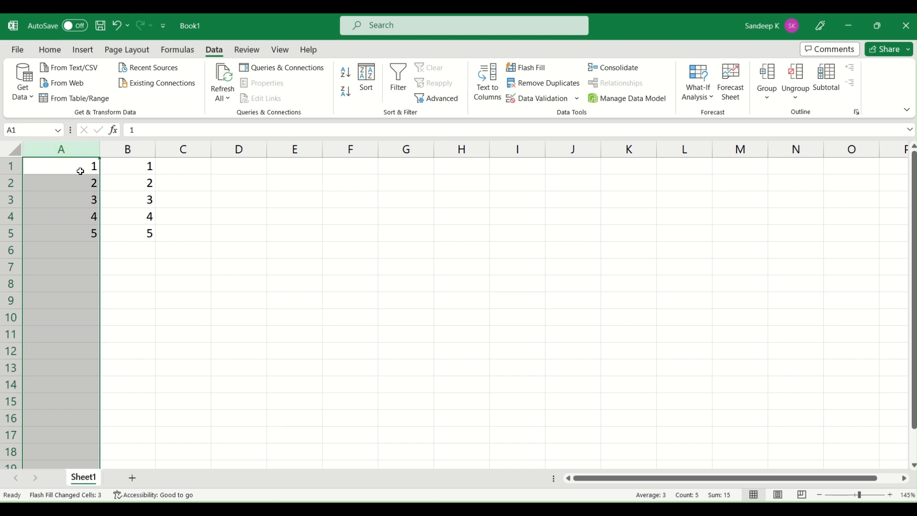
pyautogui.moveTo(78, 173); pyautogui.dragTo(75, 231)
pyautogui.click(77, 233)
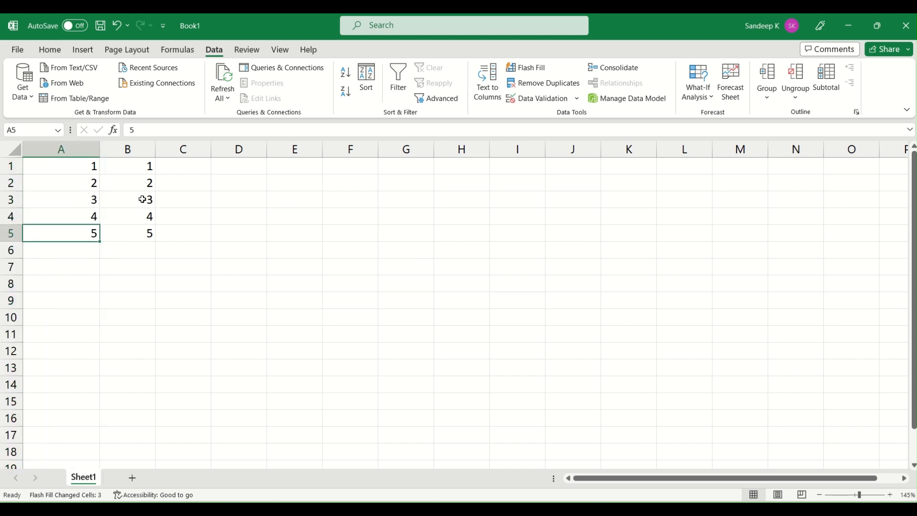
# Clear the filled values from cells B3 to B5, keeping the examples in B1 and B2
pyautogui.moveTo(135, 199); pyautogui.dragTo(135, 235)
pyautogui.press('Delete')
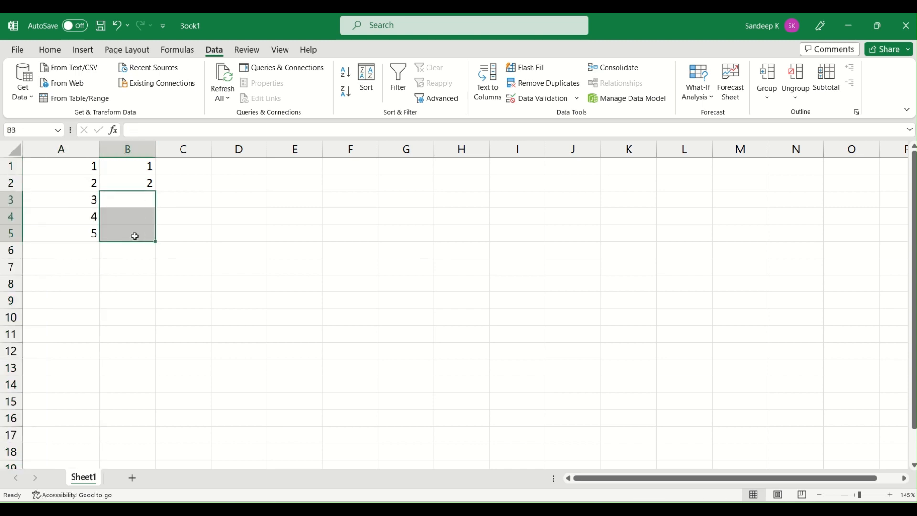
pyautogui.click(136, 180)
pyautogui.moveTo(55, 196); pyautogui.dragTo(59, 425)
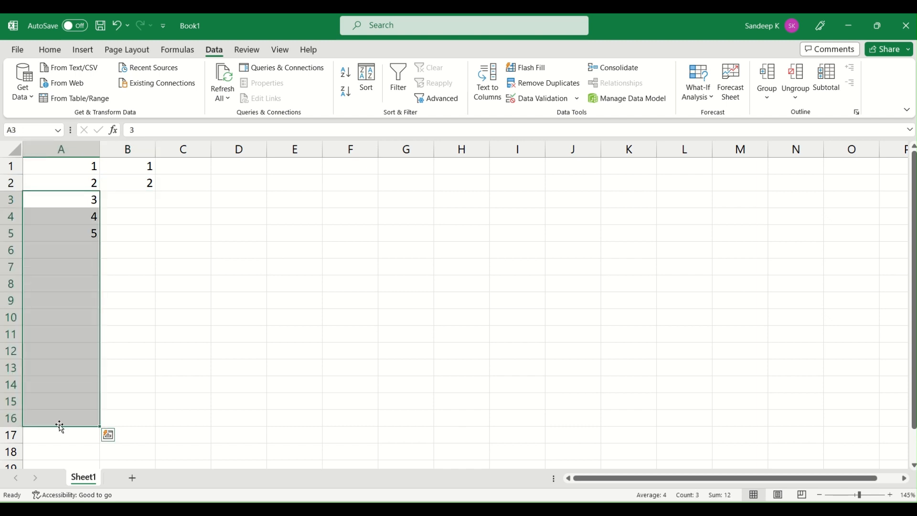
pyautogui.click(76, 387)
pyautogui.moveTo(87, 171); pyautogui.dragTo(76, 338)
pyautogui.click(76, 338)
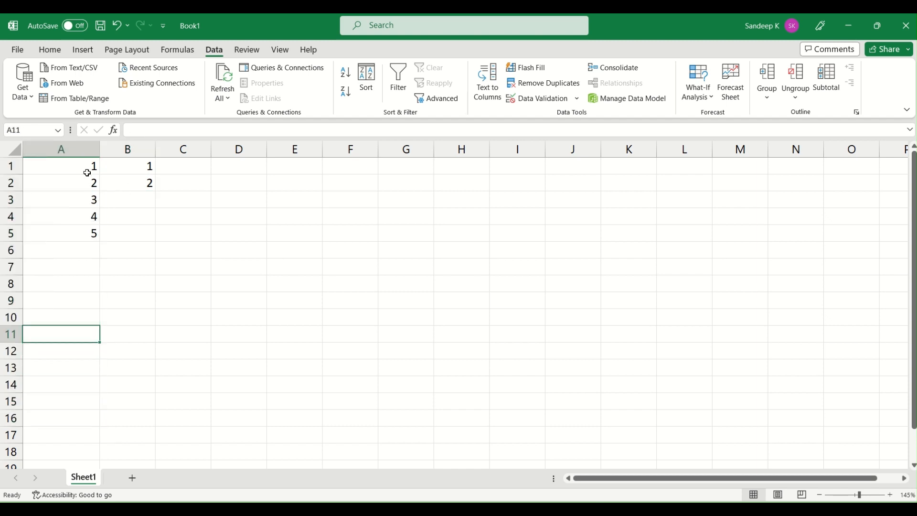
pyautogui.click(78, 228)
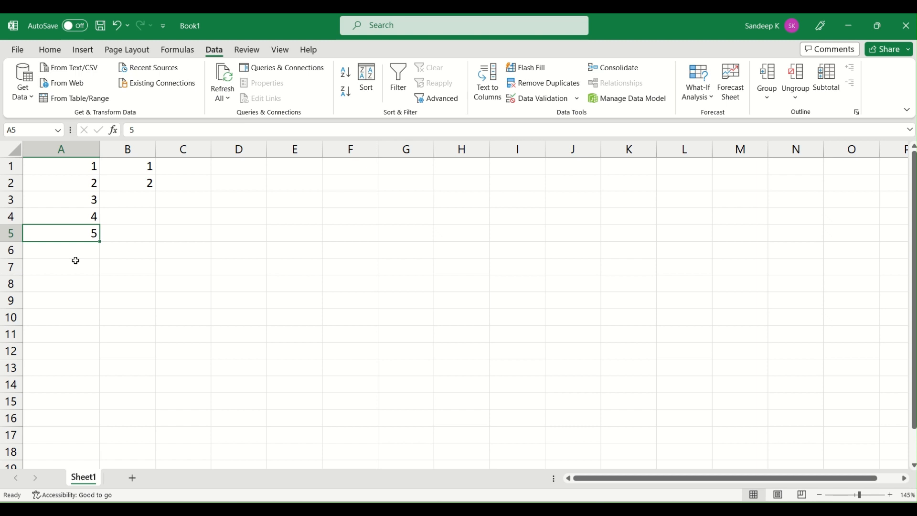
pyautogui.click(78, 185)
pyautogui.click(135, 166)
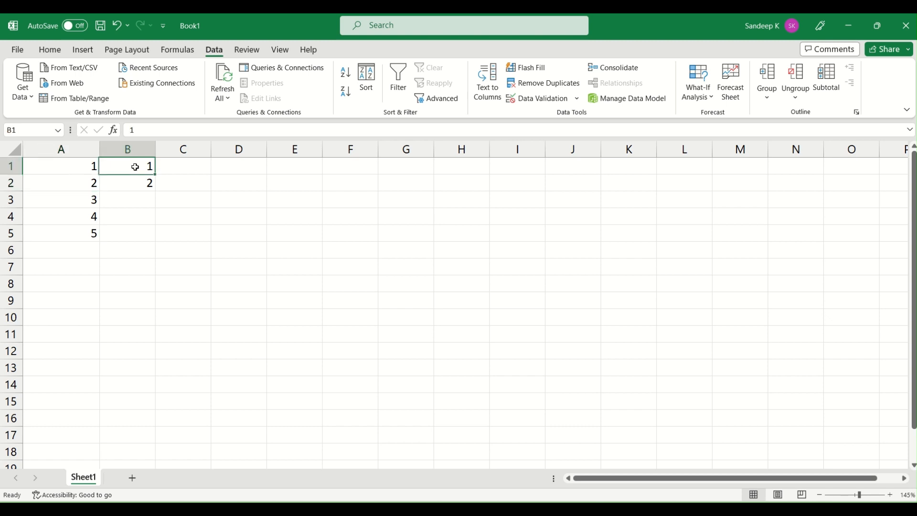
pyautogui.click(90, 183)
pyautogui.click(123, 180)
# Flash Fill the range B1 to B5 again from the examples in B1 and B2, and compare it with column A
pyautogui.moveTo(142, 163); pyautogui.dragTo(135, 228)
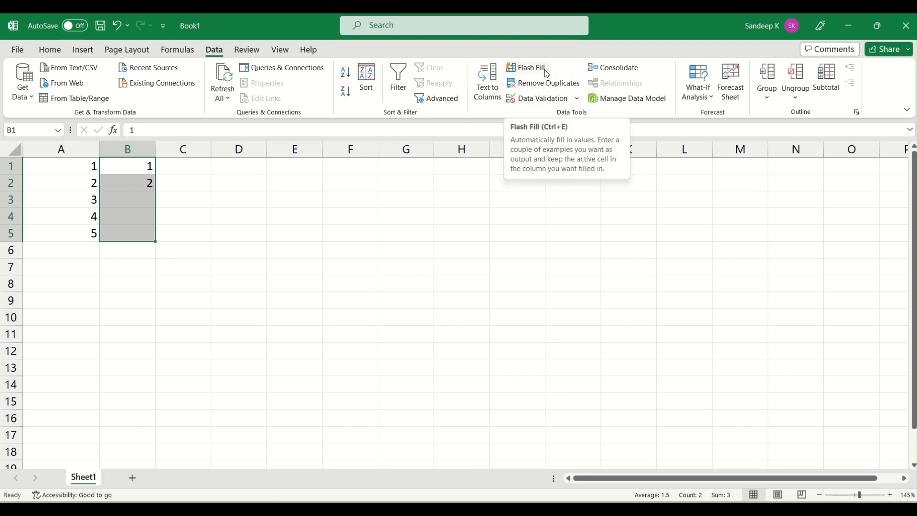
pyautogui.click(515, 68)
pyautogui.click(139, 219)
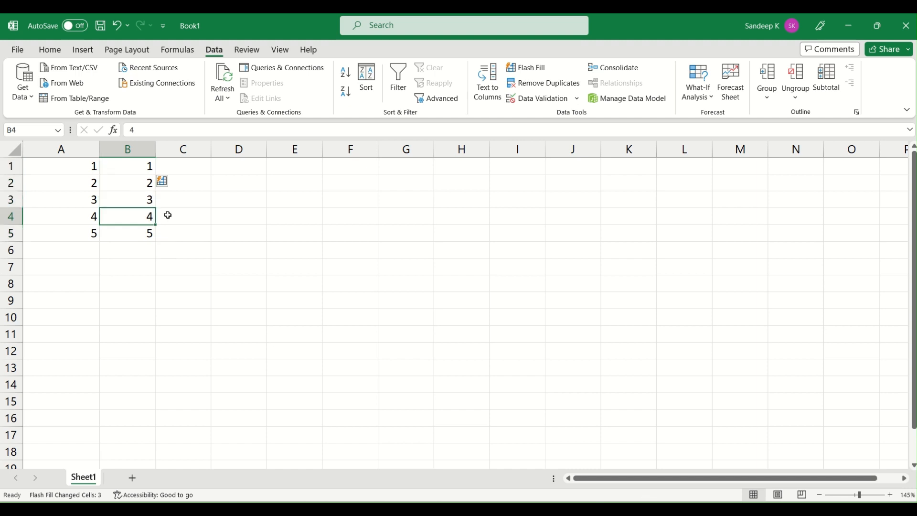
pyautogui.moveTo(124, 171); pyautogui.dragTo(125, 231)
pyautogui.click(125, 231)
pyautogui.moveTo(81, 170); pyautogui.dragTo(75, 233)
pyautogui.click(122, 221)
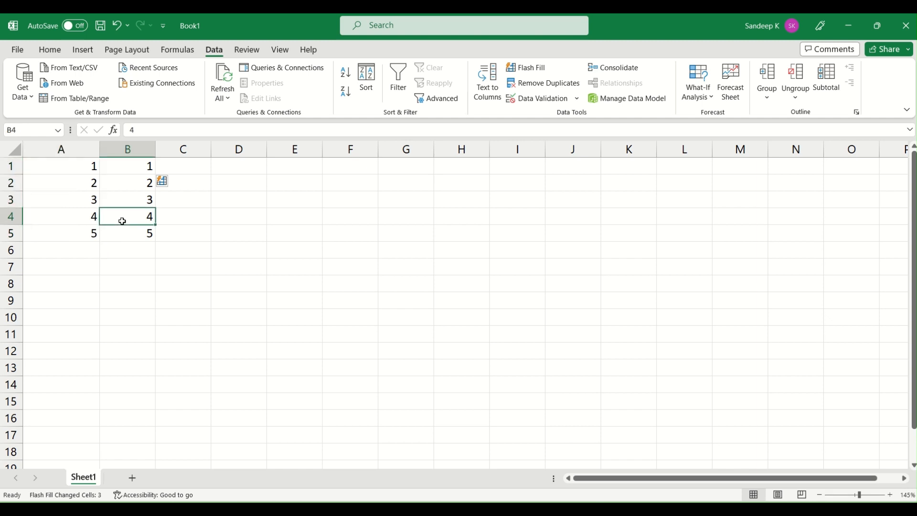
# Delete columns A and B together with their sample numbers
pyautogui.moveTo(82, 152); pyautogui.dragTo(129, 152)
pyautogui.rightClick(130, 154)
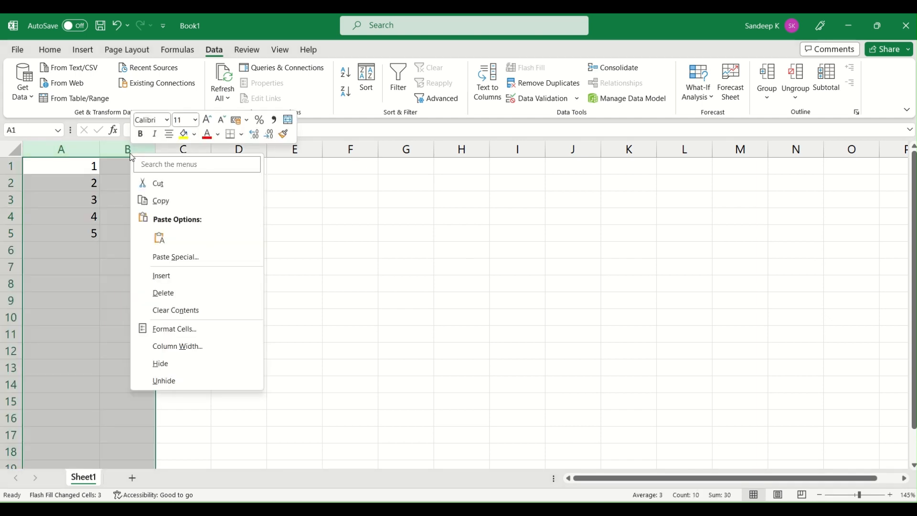
pyautogui.click(173, 291)
pyautogui.click(275, 216)
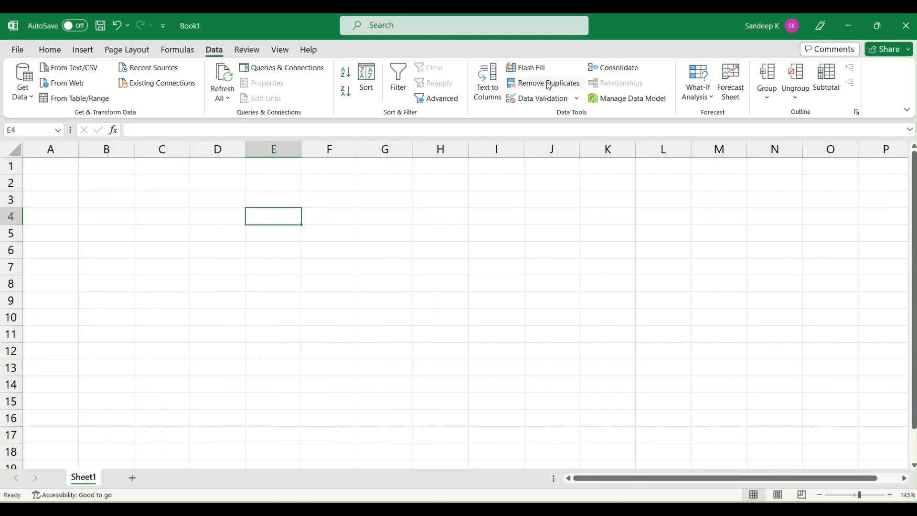
pyautogui.click(443, 210)
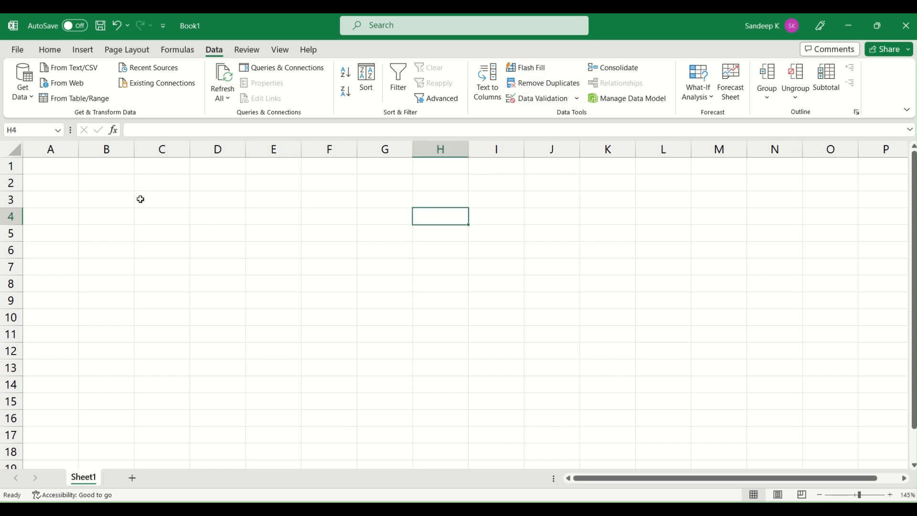
# Enter the numbers 1, 2, 3, 4, 4, 4, 5 and 6 down cells A1 to A8
pyautogui.click(53, 177)
pyautogui.click(53, 165)
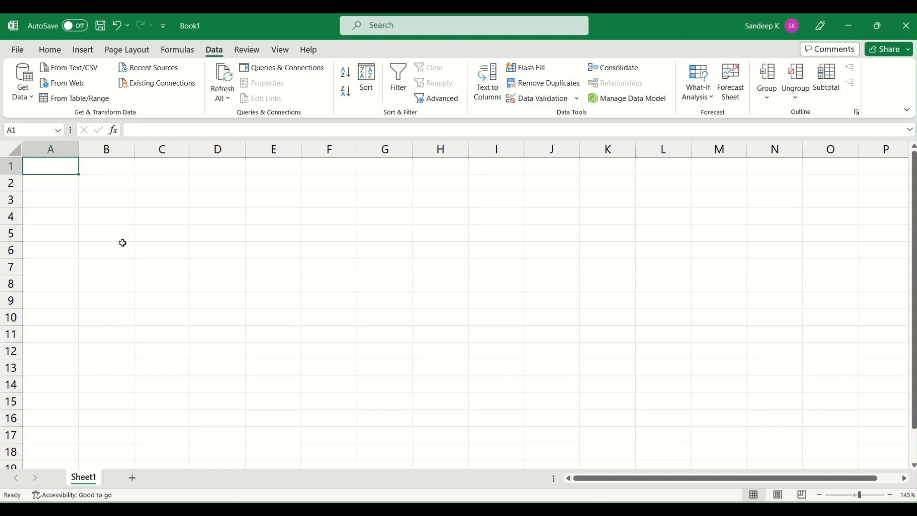
pyautogui.write('1')
pyautogui.press('Return')
pyautogui.write('2')
pyautogui.press('Return')
pyautogui.write('3')
pyautogui.press('Return')
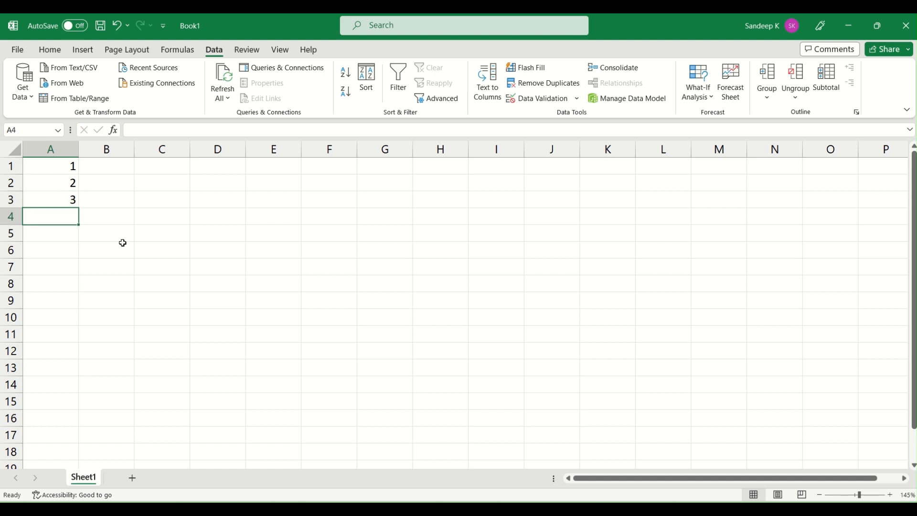
pyautogui.write('4 4')
pyautogui.press('Return')
pyautogui.write('4')
pyautogui.press('Return')
pyautogui.write('5')
pyautogui.press('Return')
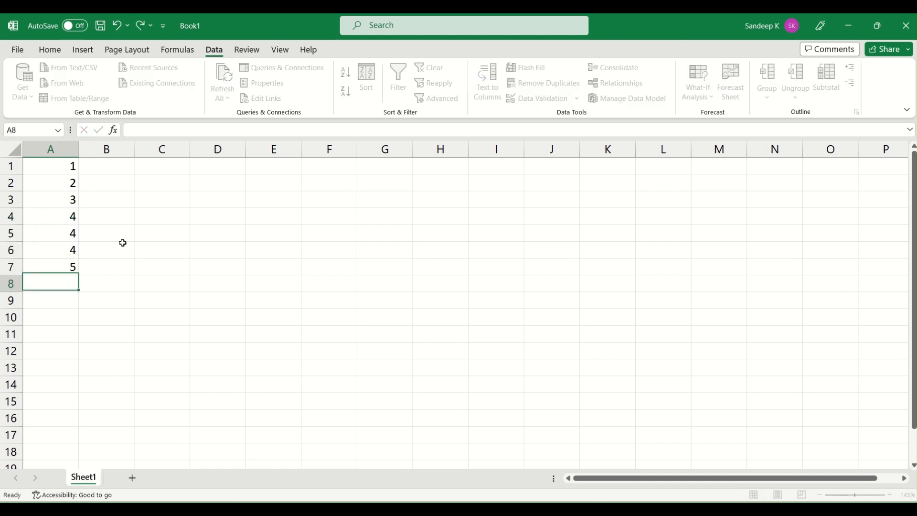
pyautogui.write('6')
# Remove the duplicate values from cells A1 to A8, checking Column A and treating the data as having no headers
pyautogui.press('Up')
pyautogui.press('Up')
pyautogui.press('Up')
pyautogui.press('Up')
pyautogui.press('Up')
pyautogui.press('Up')
pyautogui.press('Up')
pyautogui.hotkey('shift', 'Down')
pyautogui.hotkey('shift', 'Down')
pyautogui.hotkey('shift', 'Down')
pyautogui.hotkey('shift', 'Down')
pyautogui.hotkey('shift', 'Down')
pyautogui.hotkey('shift', 'Down')
pyautogui.hotkey('shift', 'Down')
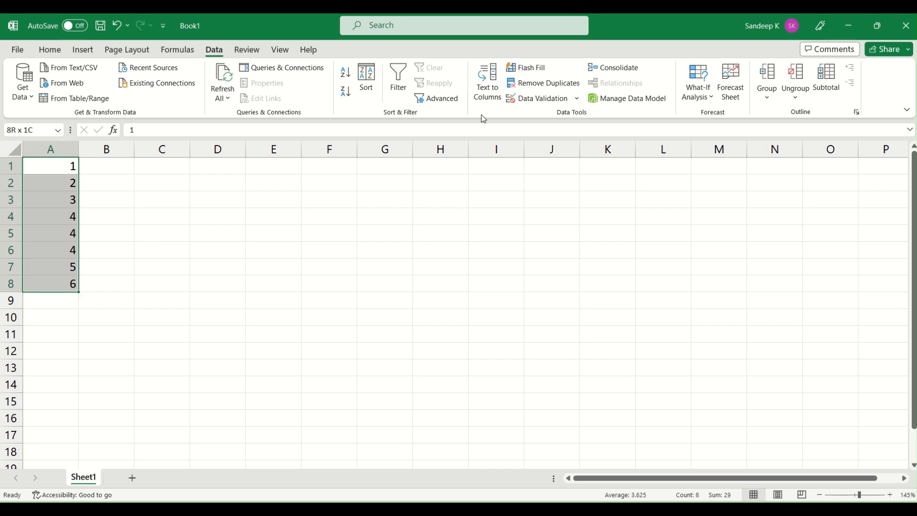
pyautogui.click(539, 89)
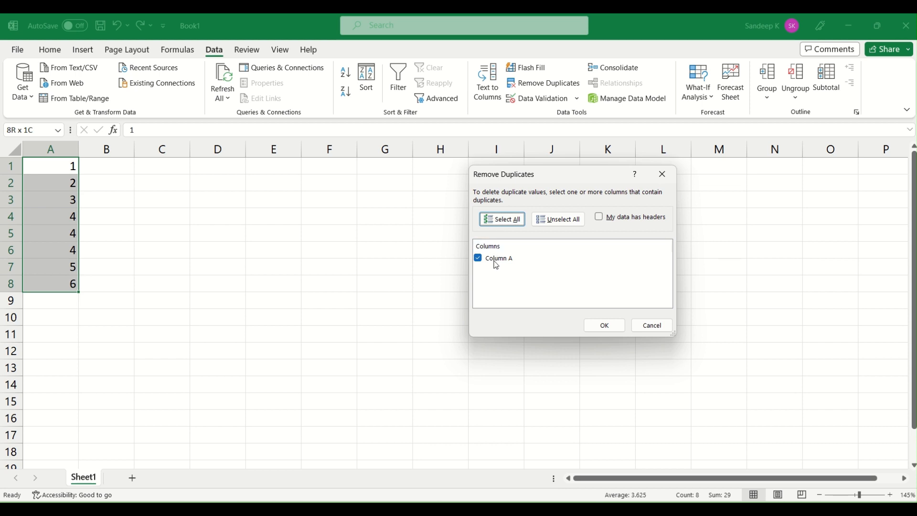
pyautogui.click(604, 324)
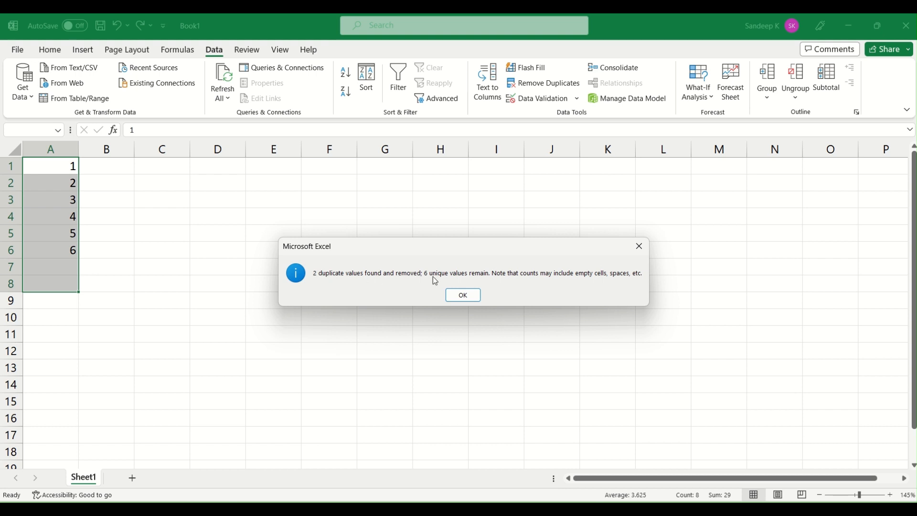
# Close the duplicate removal summary and check the remaining values in column A, including cell A4
pyautogui.click(471, 296)
pyautogui.click(55, 183)
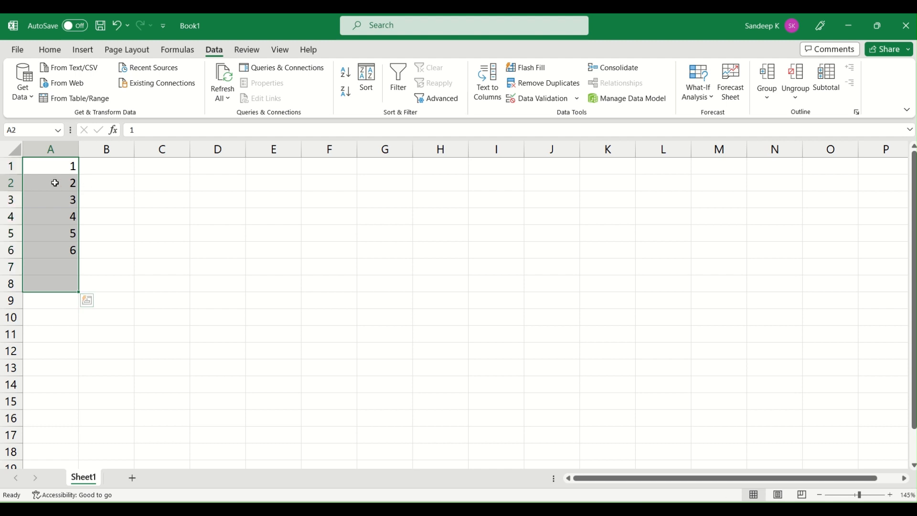
pyautogui.click(59, 221)
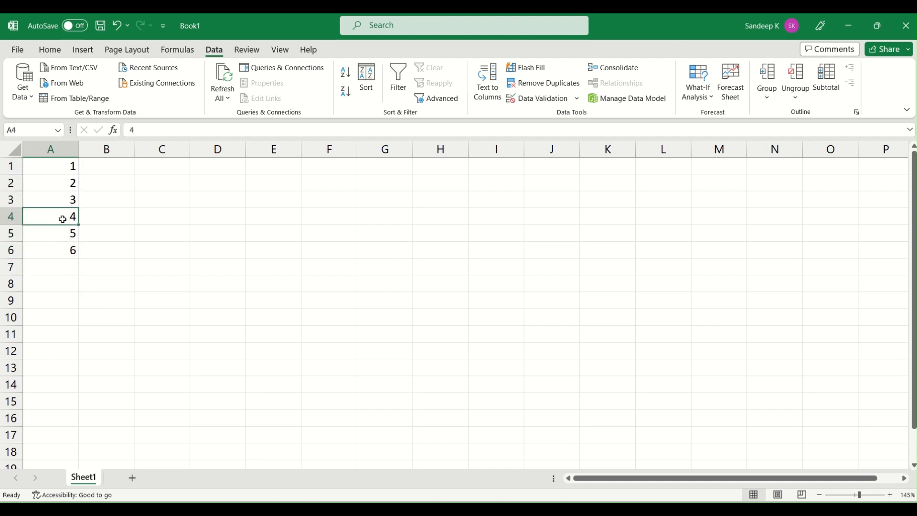
pyautogui.moveTo(62, 215); pyautogui.dragTo(127, 216)
pyautogui.click(127, 216)
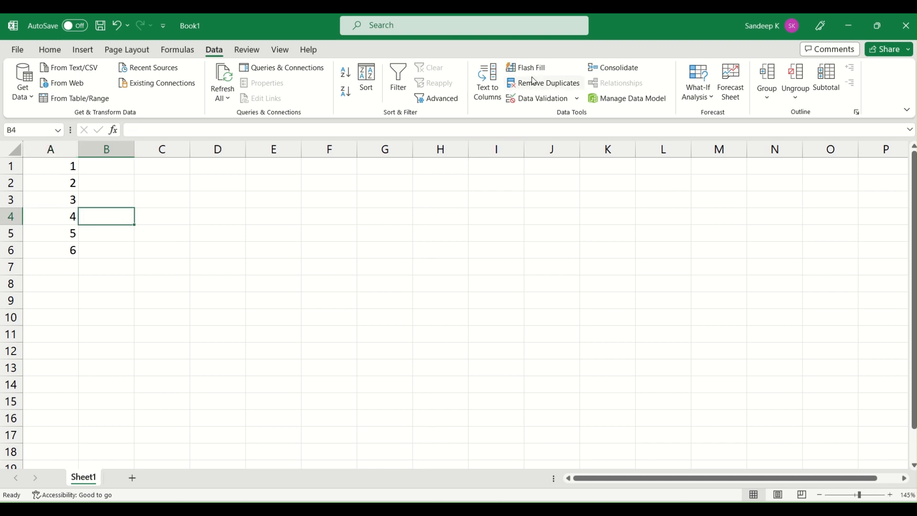
# Review the Settings, Input Message and Error Alert options of Data Validation for cell B4, leaving without applying a rule
pyautogui.click(577, 98)
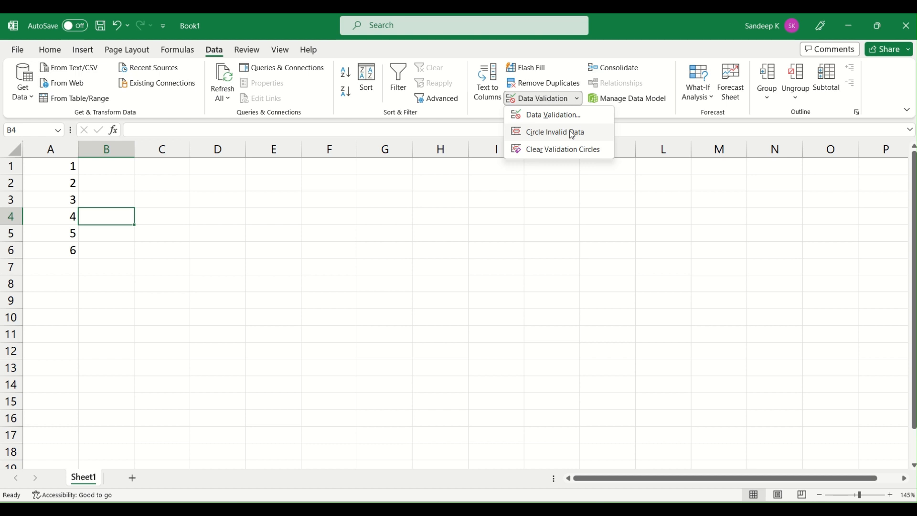
pyautogui.click(571, 115)
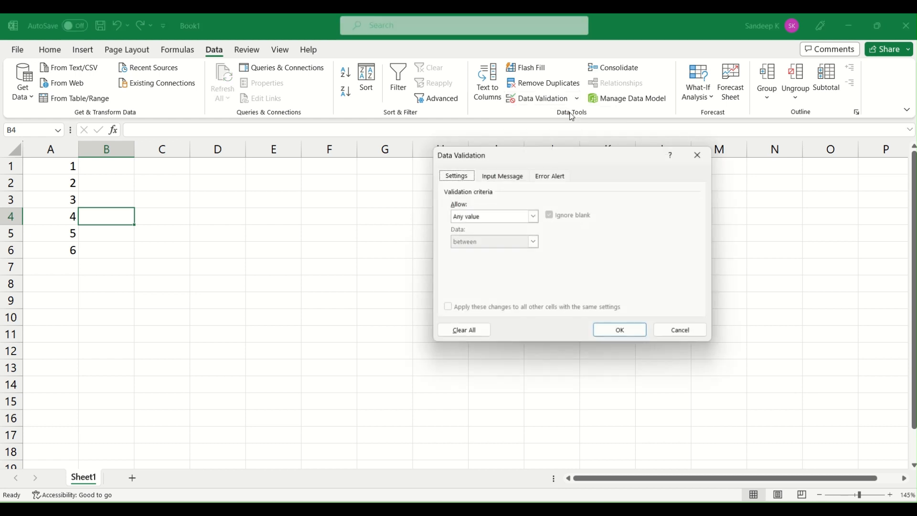
pyautogui.click(503, 175)
pyautogui.click(551, 175)
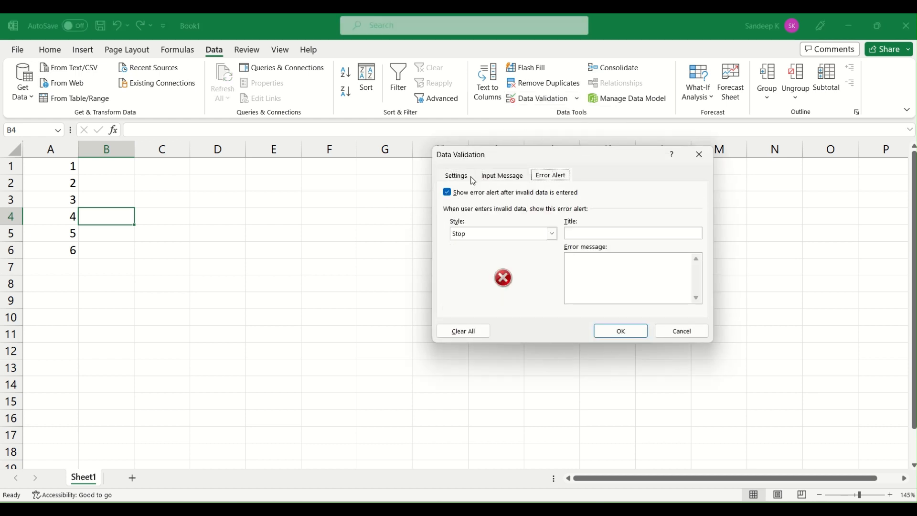
pyautogui.click(471, 177)
pyautogui.click(694, 331)
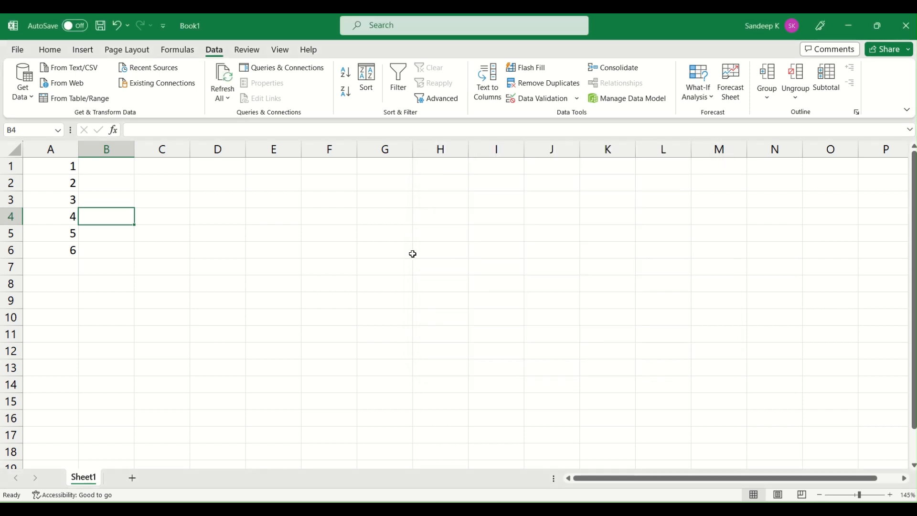
# With cell A3 selected, look up synonyms for "excel" in the Thesaurus and close it
pyautogui.click(176, 228)
pyautogui.click(76, 204)
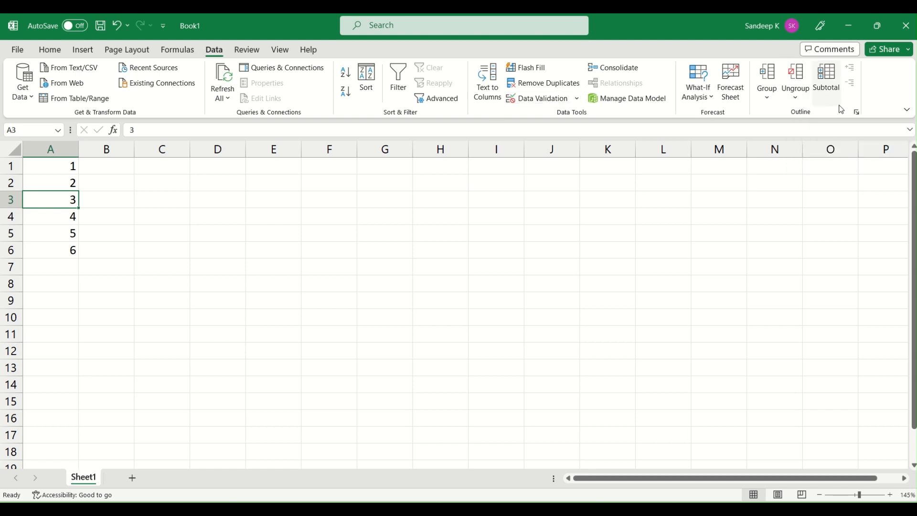
pyautogui.click(246, 50)
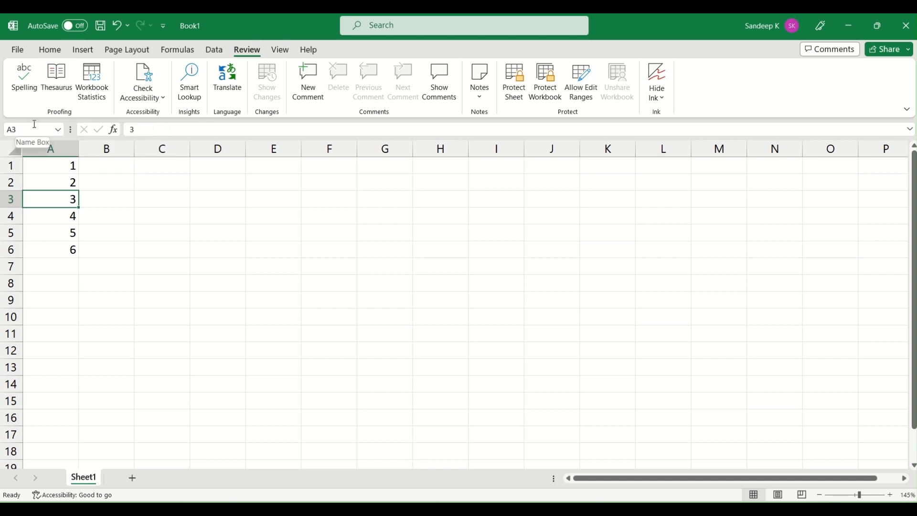
pyautogui.click(56, 79)
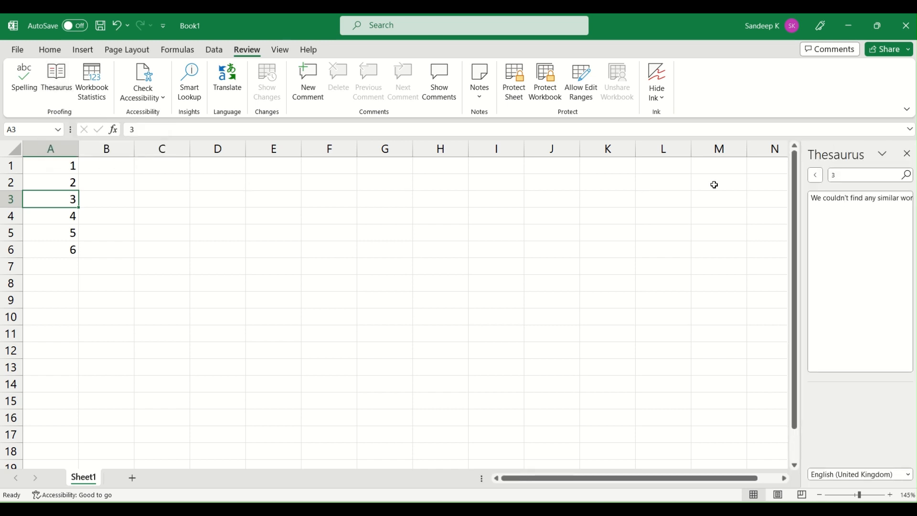
pyautogui.click(847, 176)
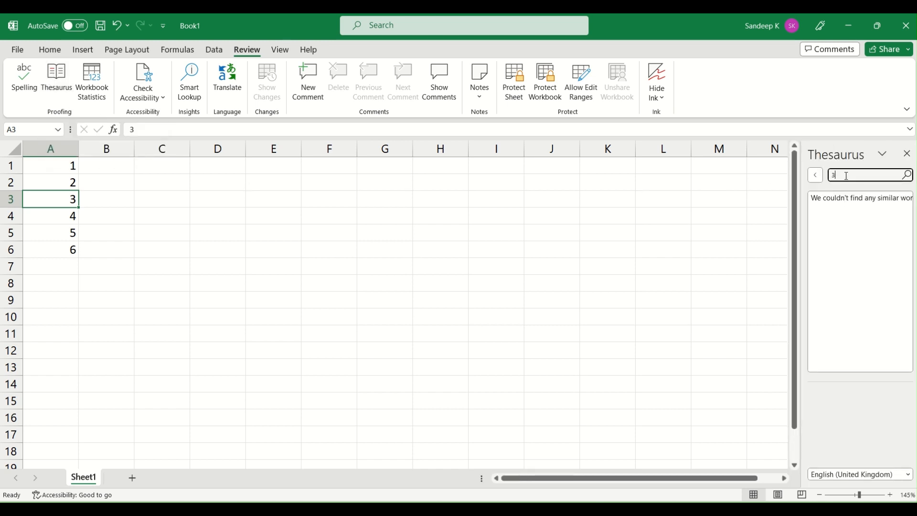
pyautogui.press('BackSpace')
pyautogui.write('exce')
pyautogui.write('l')
pyautogui.press('Return')
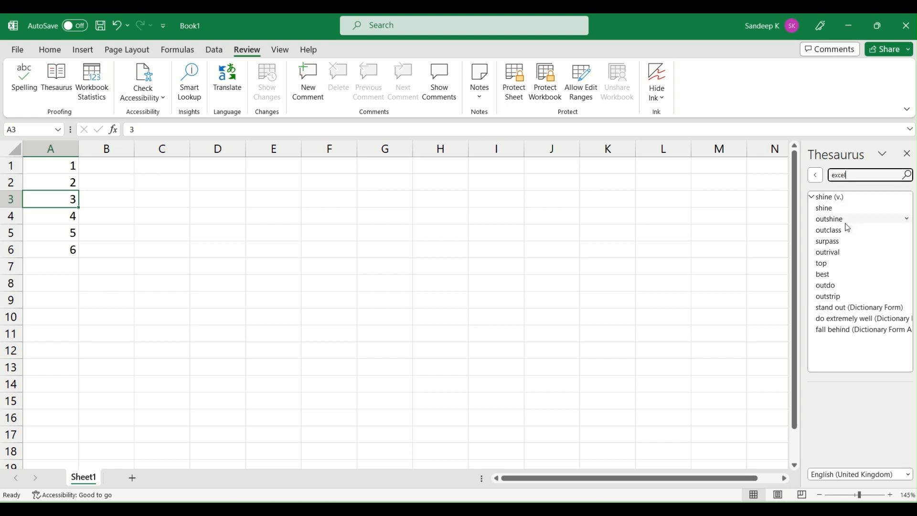
pyautogui.doubleClick(851, 174)
pyautogui.click(907, 153)
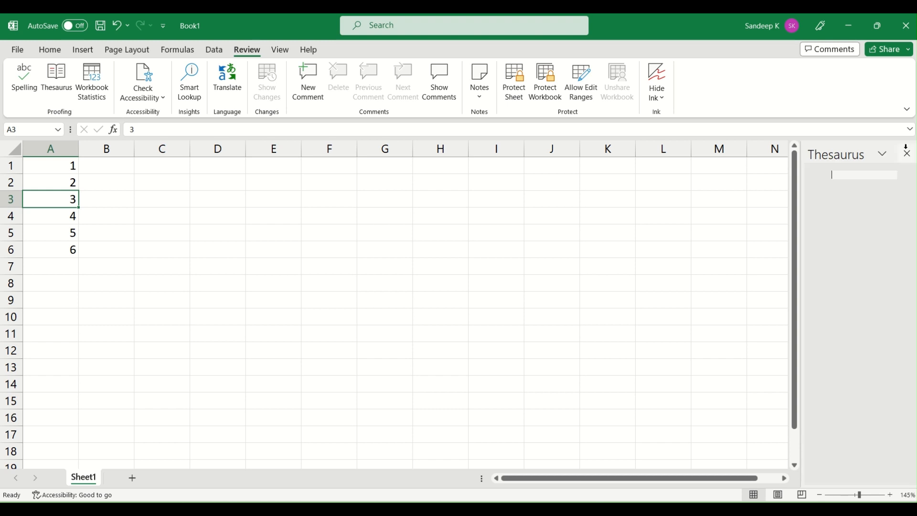
# Review the workbook statistics and the available accessibility checking options
pyautogui.click(92, 98)
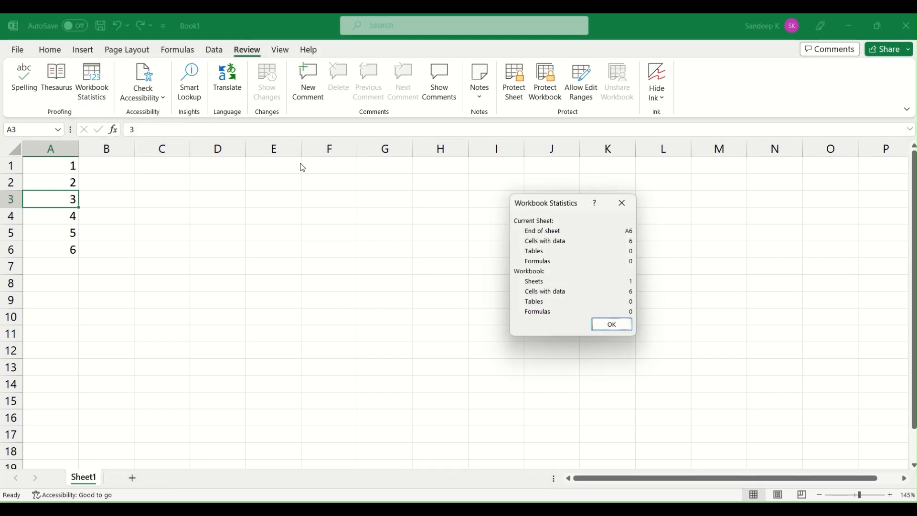
pyautogui.moveTo(569, 199); pyautogui.dragTo(503, 205)
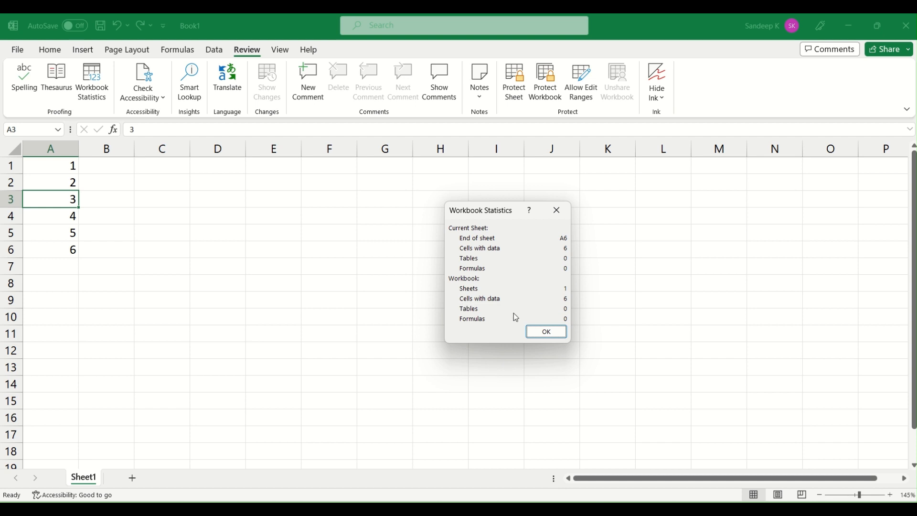
pyautogui.click(547, 332)
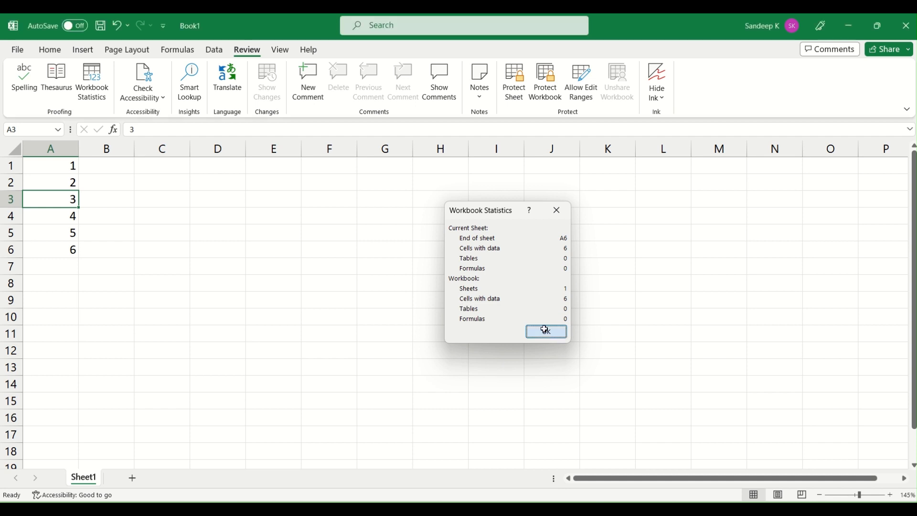
pyautogui.click(156, 96)
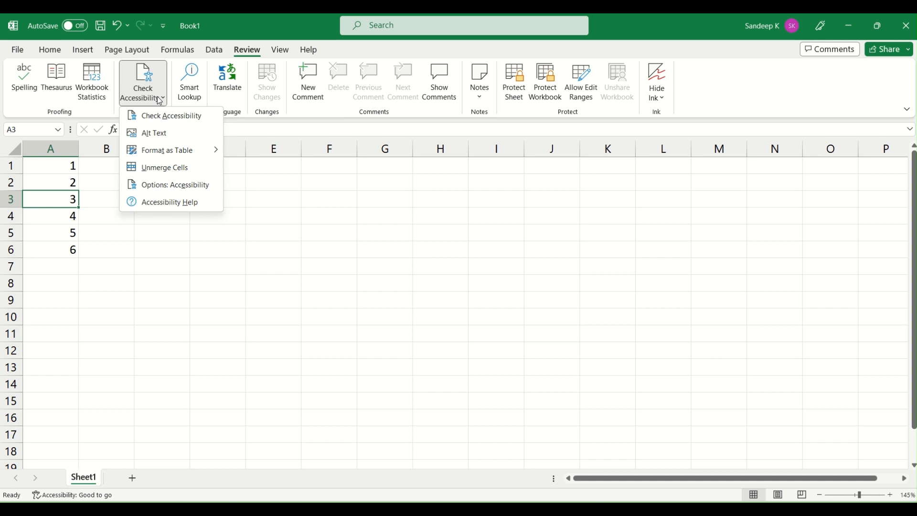
pyautogui.click(160, 101)
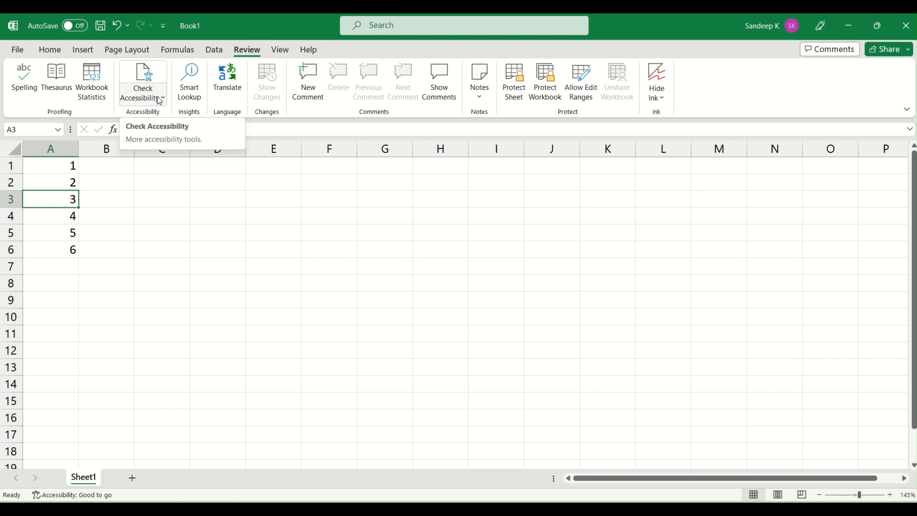
pyautogui.click(152, 101)
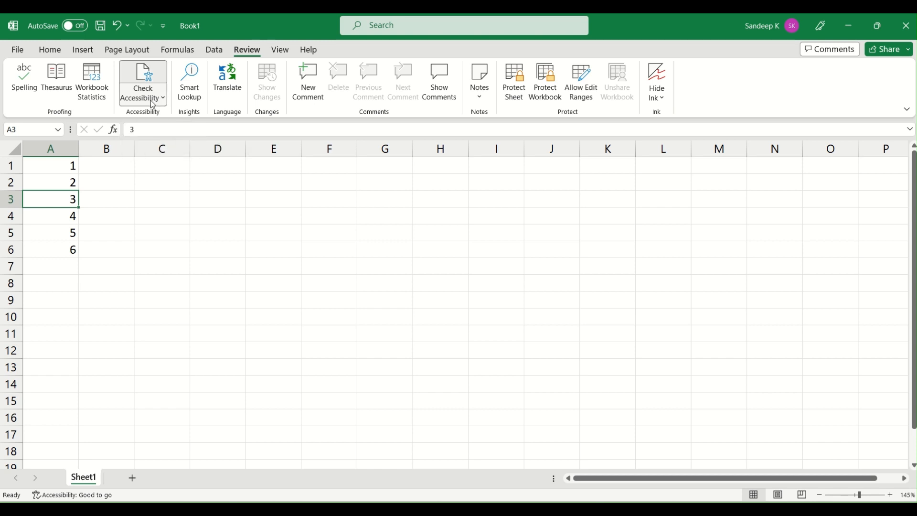
# Search for "Hello" with Smart Lookup, browse its definitions, media and web results, and close the lookup
pyautogui.click(199, 100)
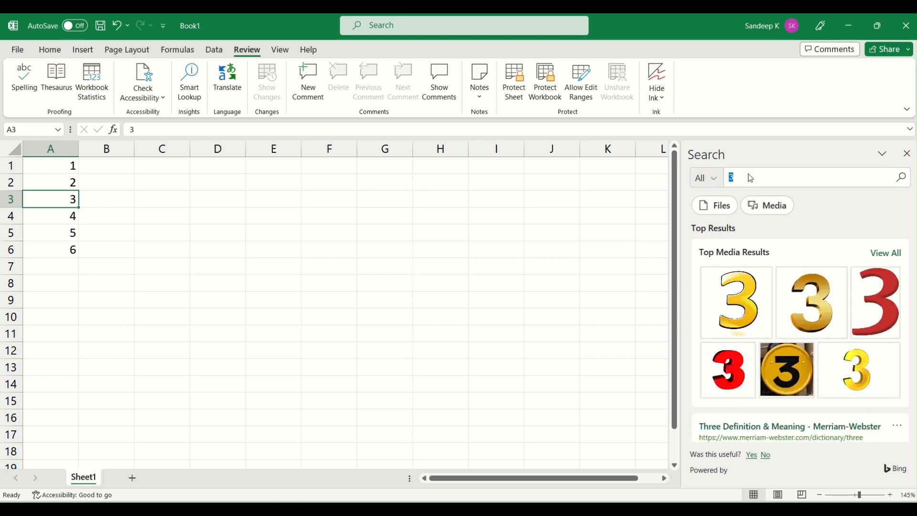
pyautogui.press('BackSpace')
pyautogui.write('Hello')
pyautogui.press('Return')
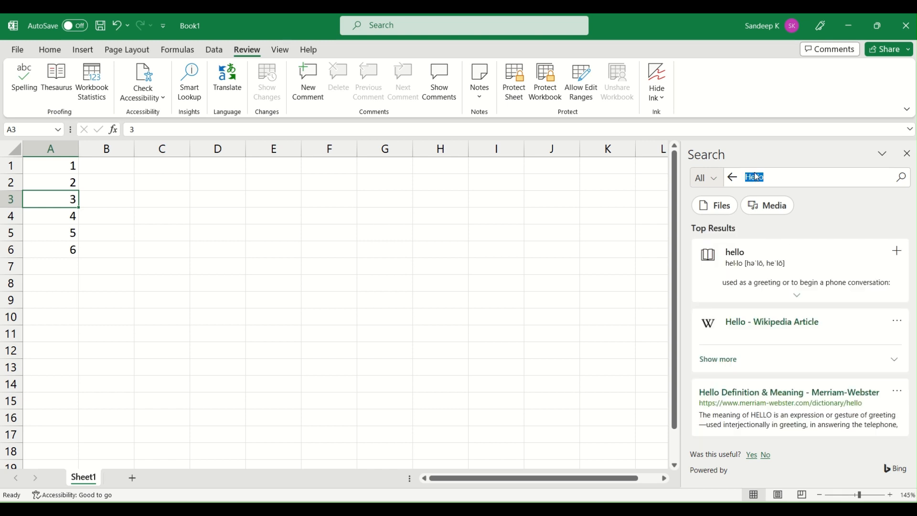
pyautogui.click(785, 179)
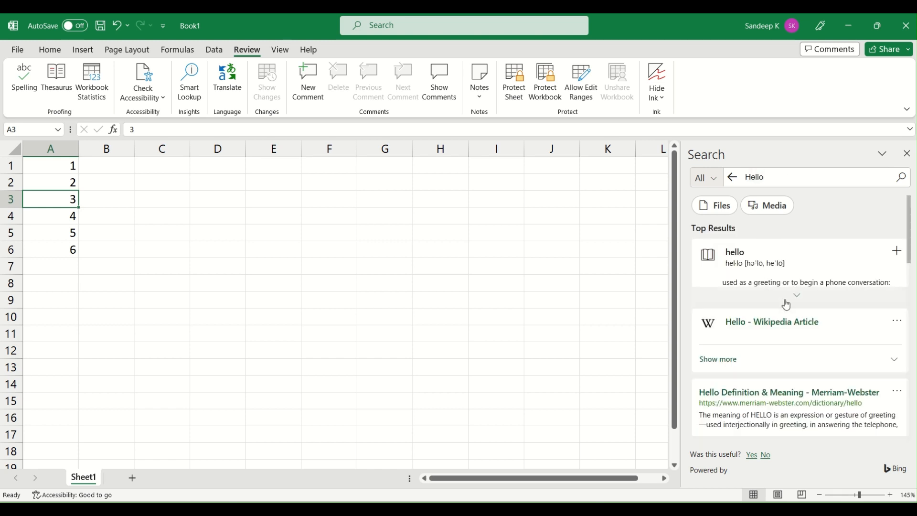
pyautogui.scroll(-10, 783, 306)
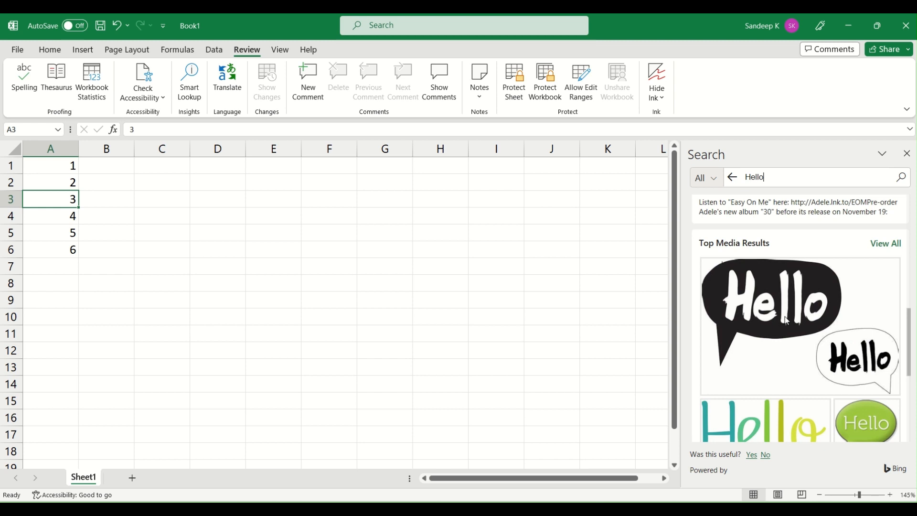
pyautogui.scroll(-3, 797, 313)
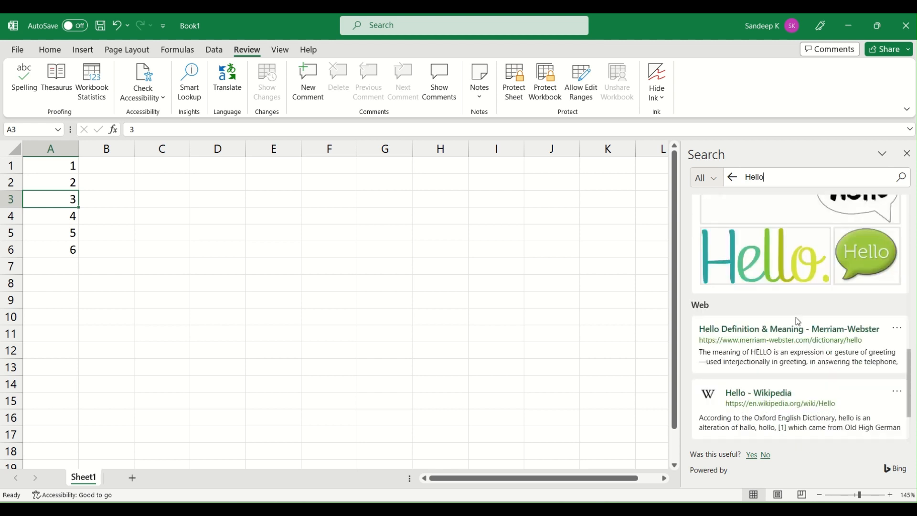
pyautogui.scroll(-5, 797, 313)
pyautogui.click(908, 153)
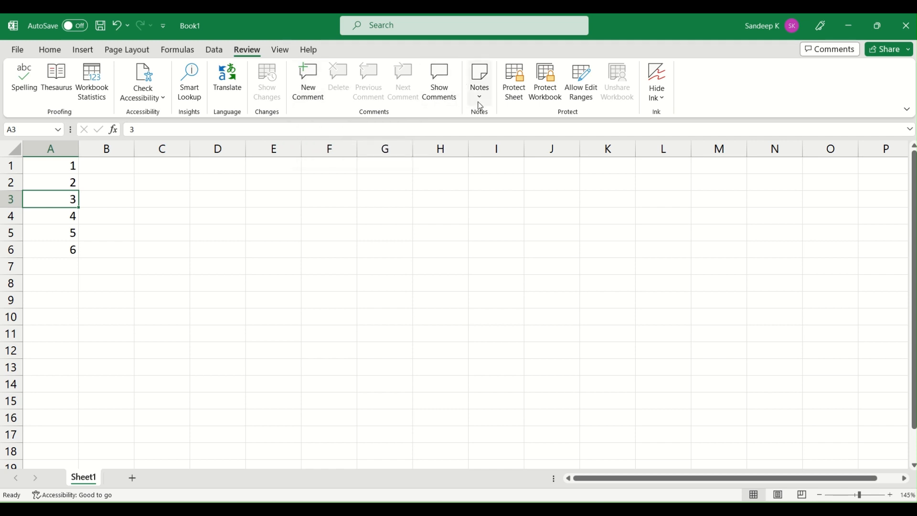
# Draft a comment on cell A3 with the text "jbasdbakdbakdsbja" and discard it
pyautogui.click(311, 97)
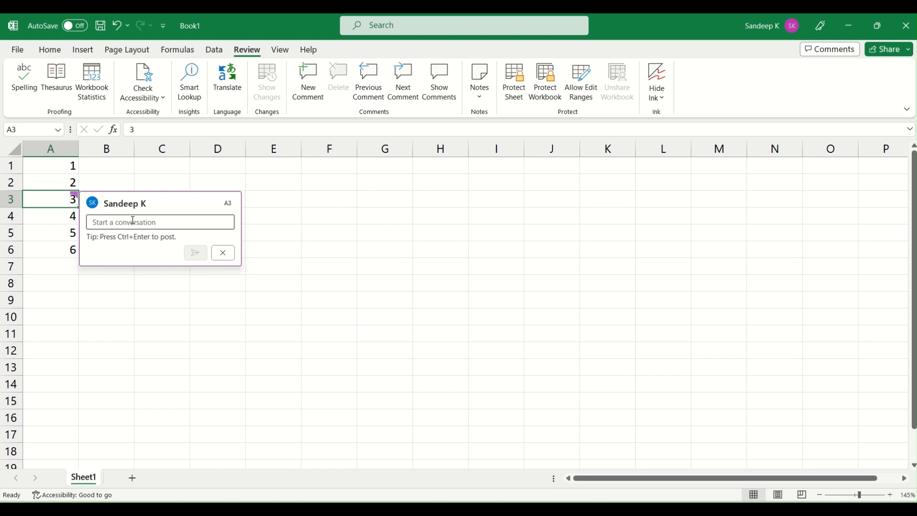
pyautogui.write('jbasdbakdbakdsbja')
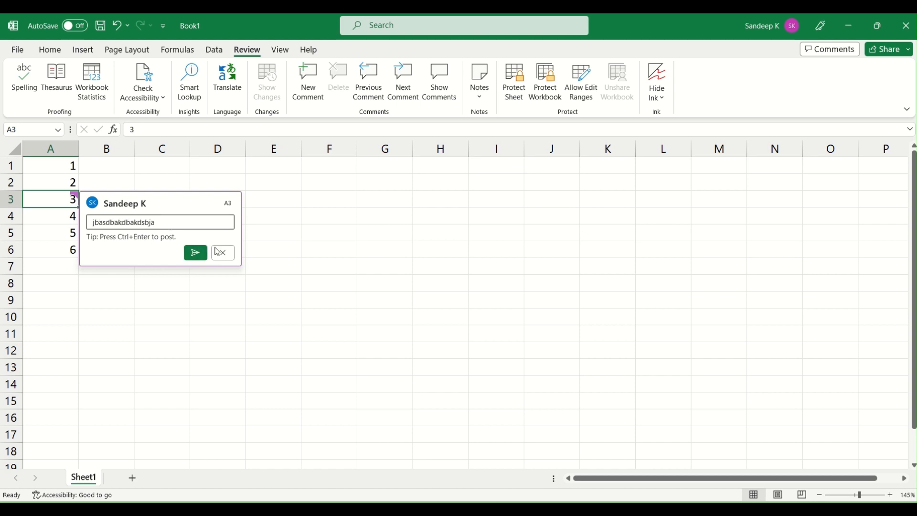
pyautogui.click(218, 252)
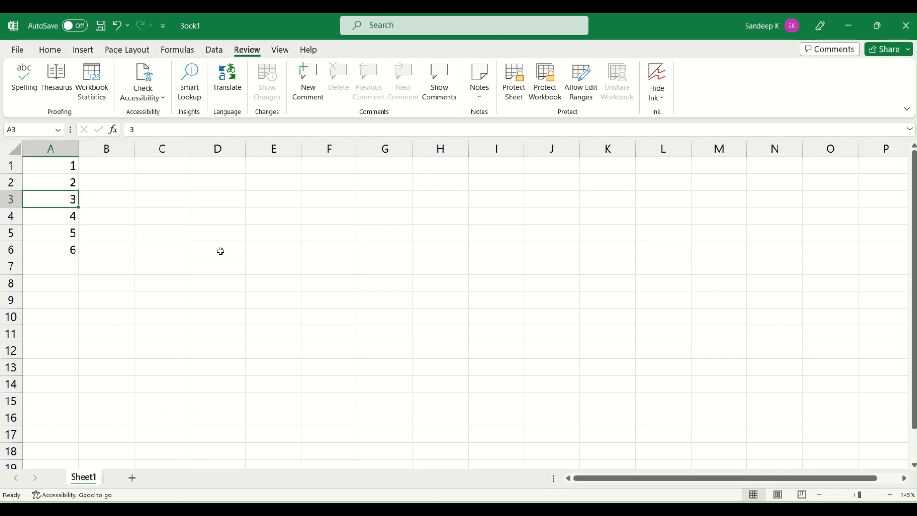
# Review the Protect Sheet permissions and the Hide Ink options without applying any of them
pyautogui.click(523, 87)
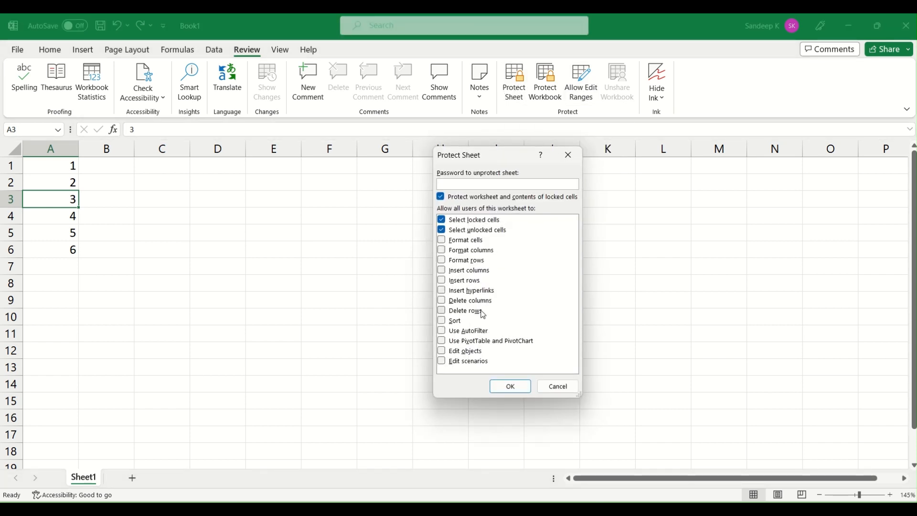
pyautogui.click(557, 386)
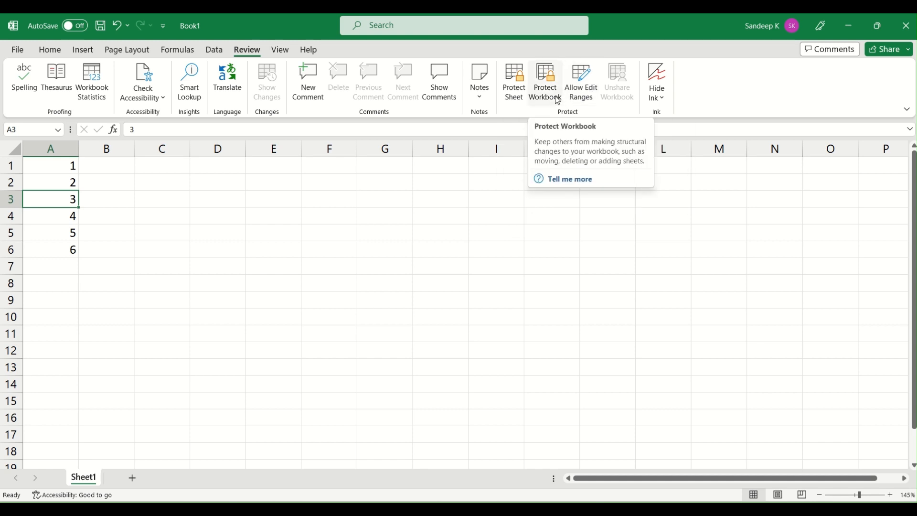
pyautogui.click(662, 99)
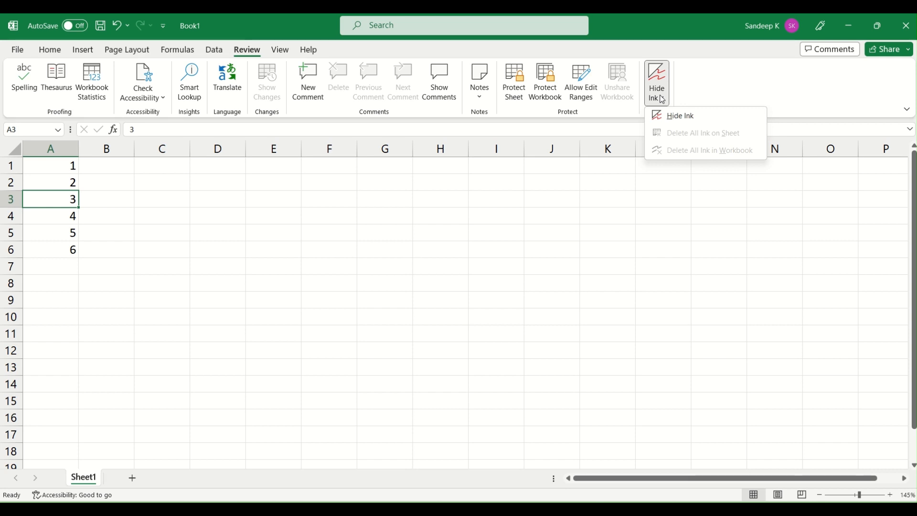
pyautogui.click(662, 100)
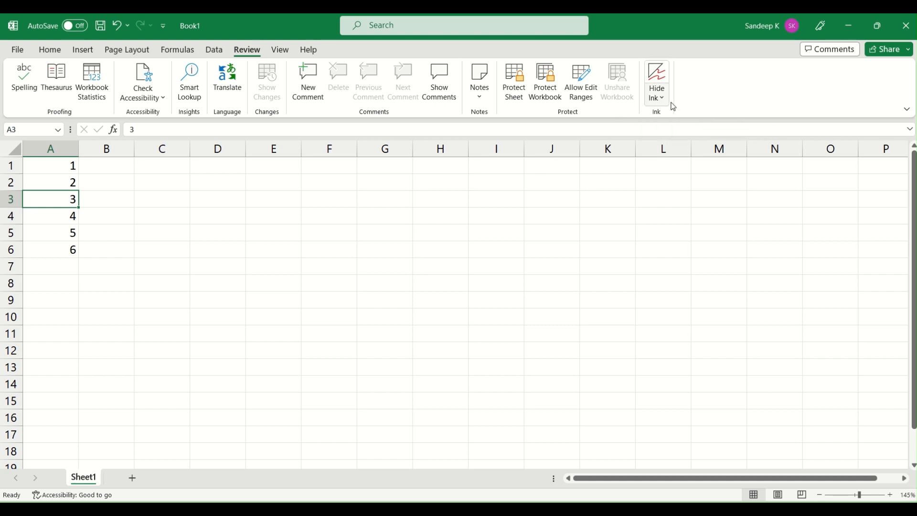
# Show the worksheet in Page Break Preview and switch it to Page Layout view
pyautogui.click(286, 53)
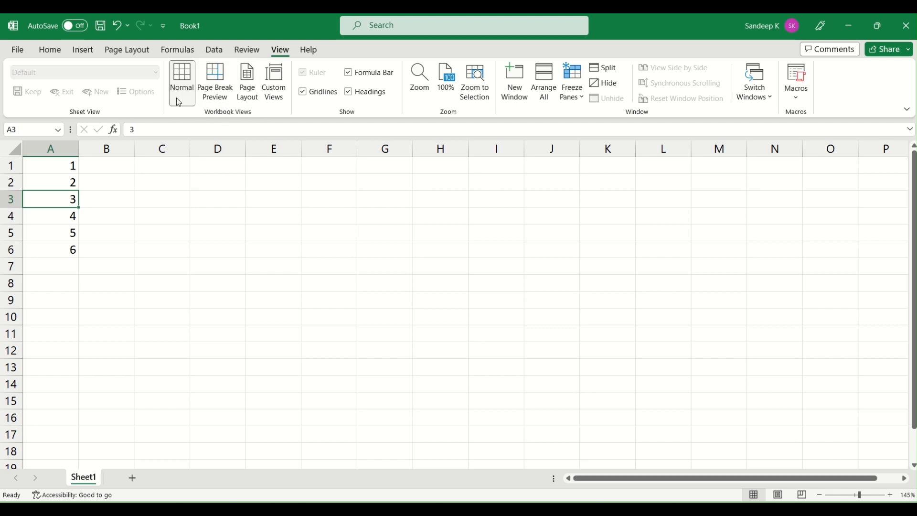
pyautogui.click(213, 90)
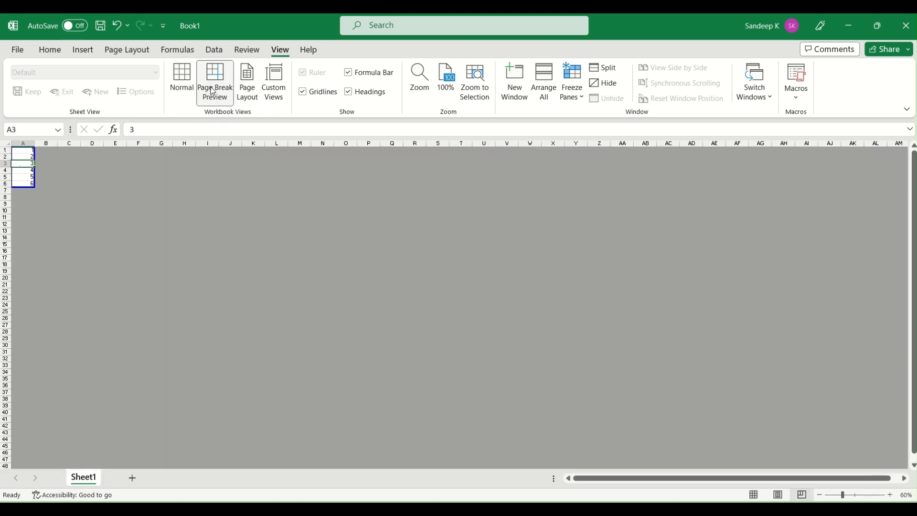
pyautogui.click(247, 93)
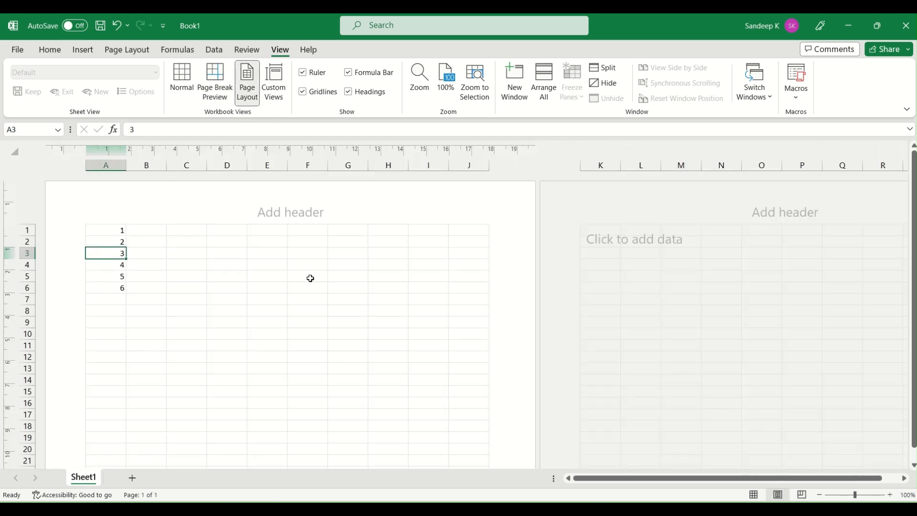
# Check the Custom Views dialog without adding a view, and return the worksheet to Normal view
pyautogui.click(277, 91)
pyautogui.click(615, 204)
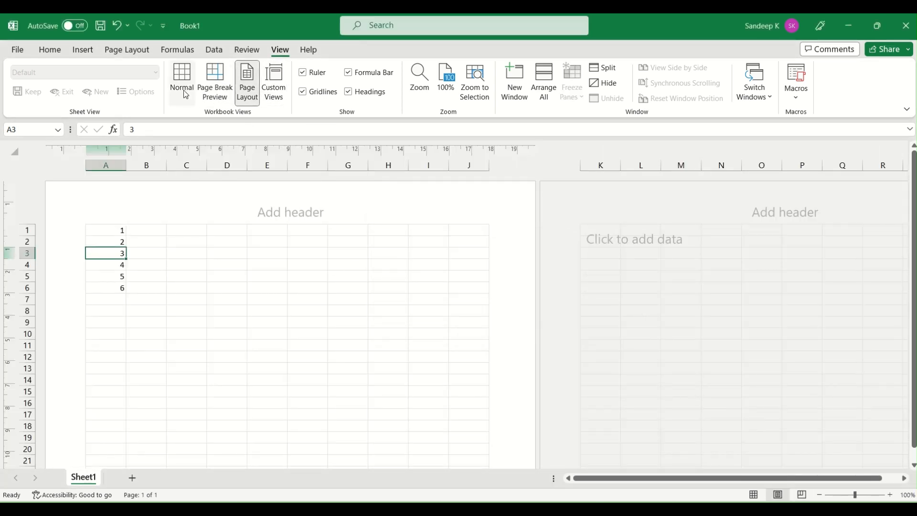
pyautogui.click(181, 82)
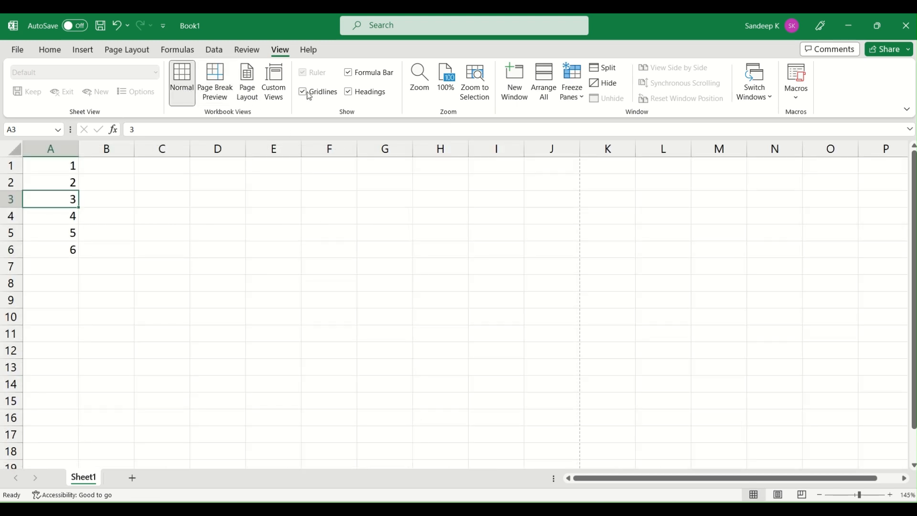
# Hide and restore the worksheet's gridlines, formula bar and row and column headings in turn
pyautogui.click(325, 94)
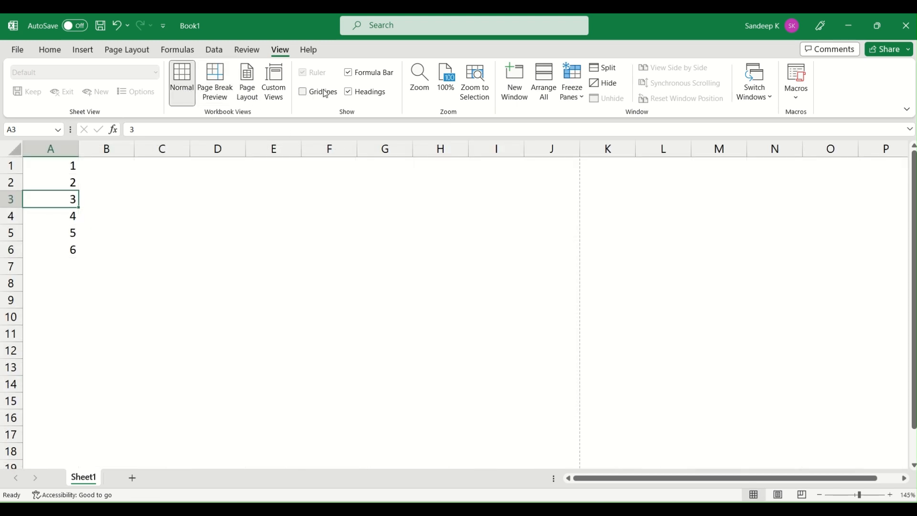
pyautogui.click(317, 100)
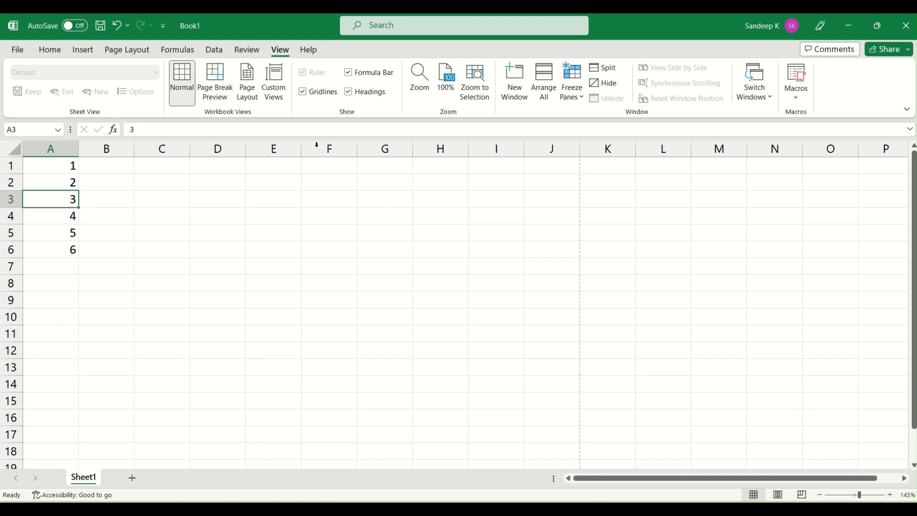
pyautogui.click(322, 99)
pyautogui.click(322, 98)
pyautogui.click(349, 73)
pyautogui.click(349, 73)
pyautogui.click(368, 95)
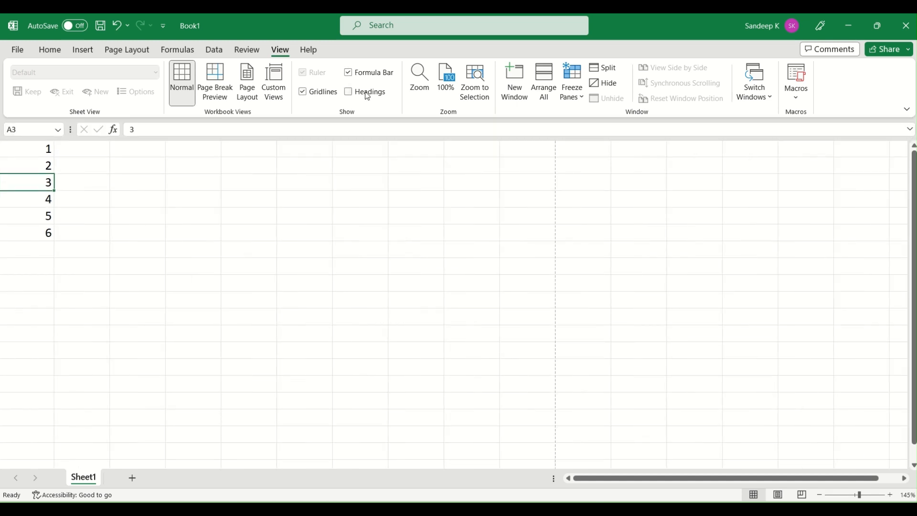
pyautogui.click(367, 93)
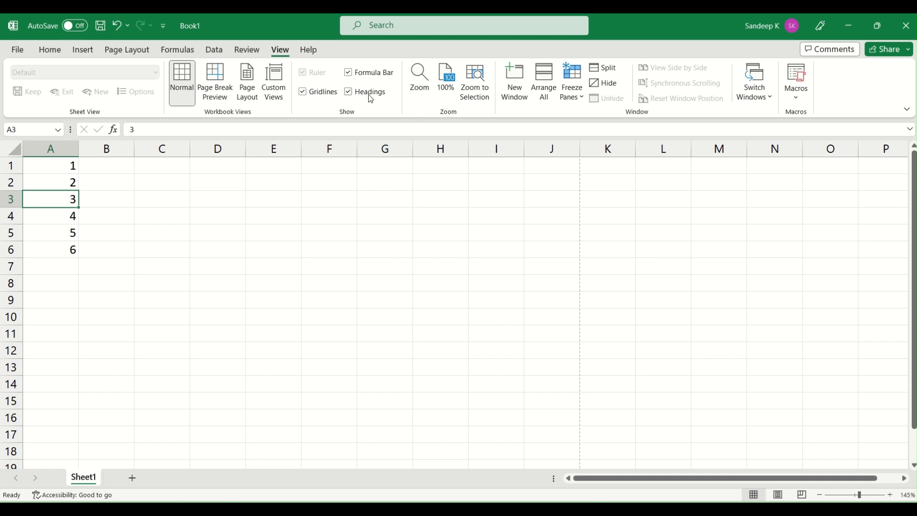
# Review the Zoom magnification options without applying any, and show the worksheet at 100% before enlarging it to 145%
pyautogui.click(420, 91)
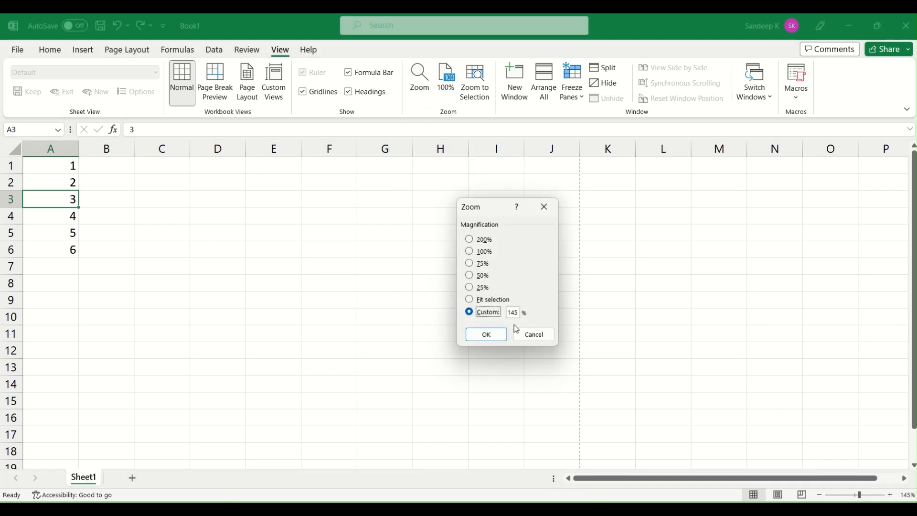
pyautogui.click(545, 207)
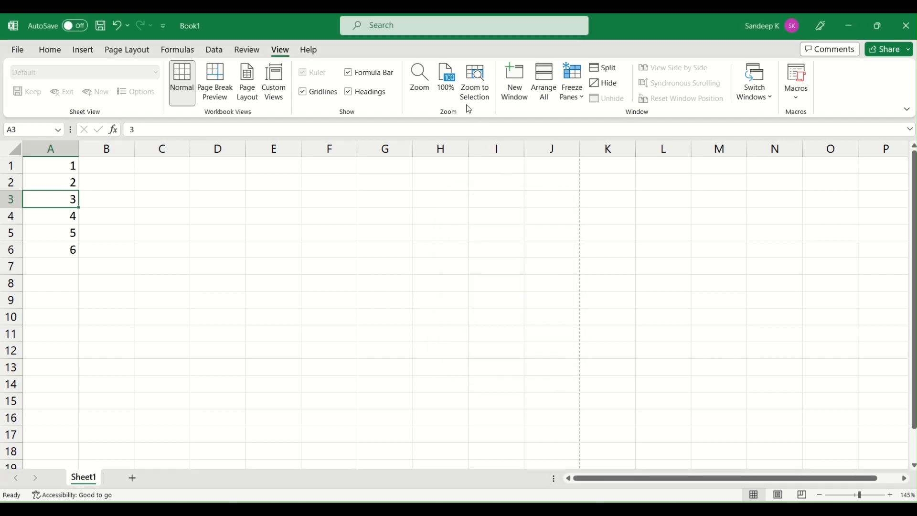
pyautogui.click(447, 82)
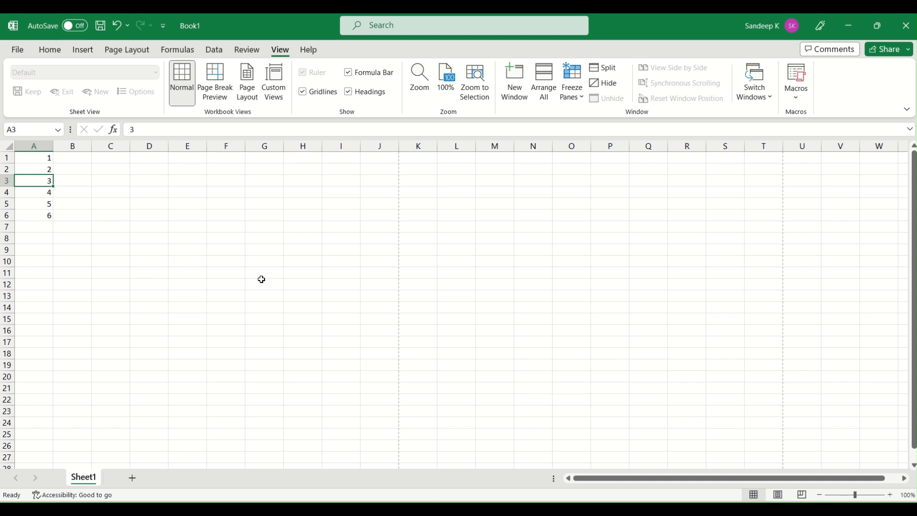
pyautogui.scroll(3, 262, 280)
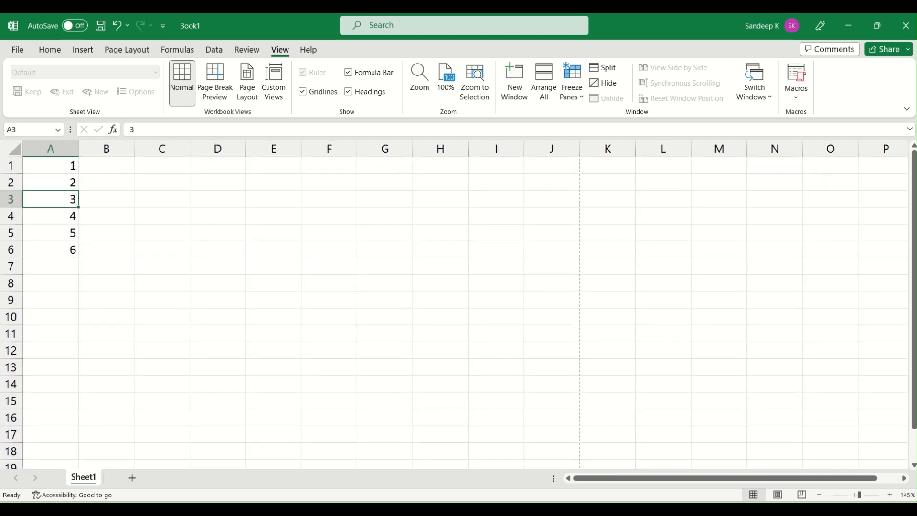
# Zoom the worksheet to the selected cell A3, and try selecting cells in column A at that magnification
pyautogui.click(474, 83)
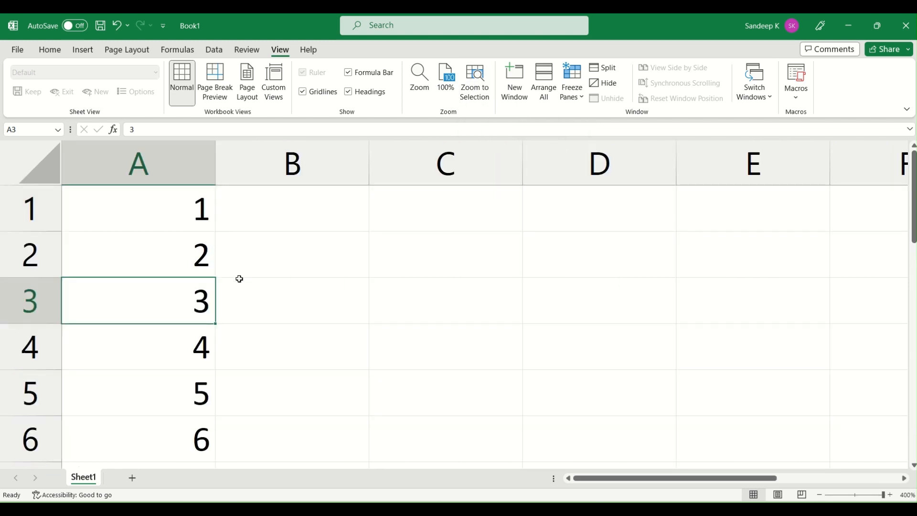
pyautogui.moveTo(182, 209); pyautogui.dragTo(182, 427)
pyautogui.click(198, 298)
pyautogui.click(188, 221)
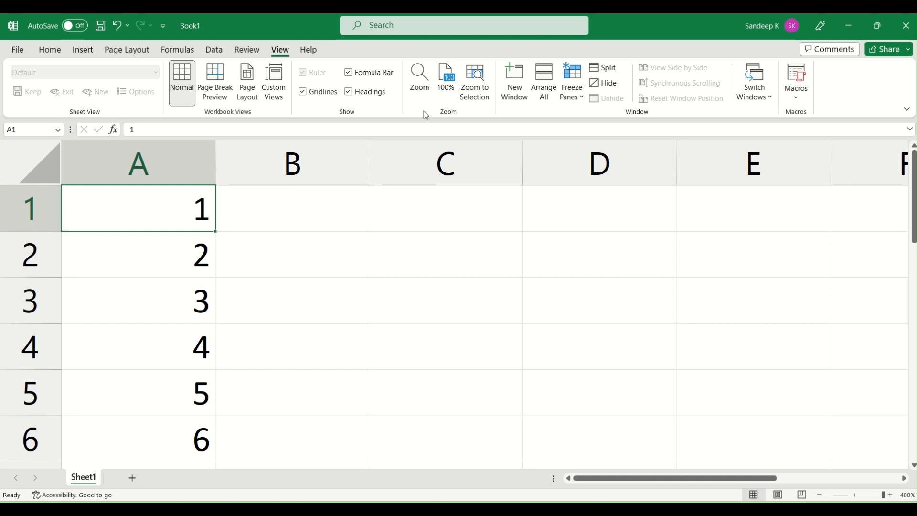
# Reset the worksheet zoom to 100% and enlarge it to 175%
pyautogui.click(445, 89)
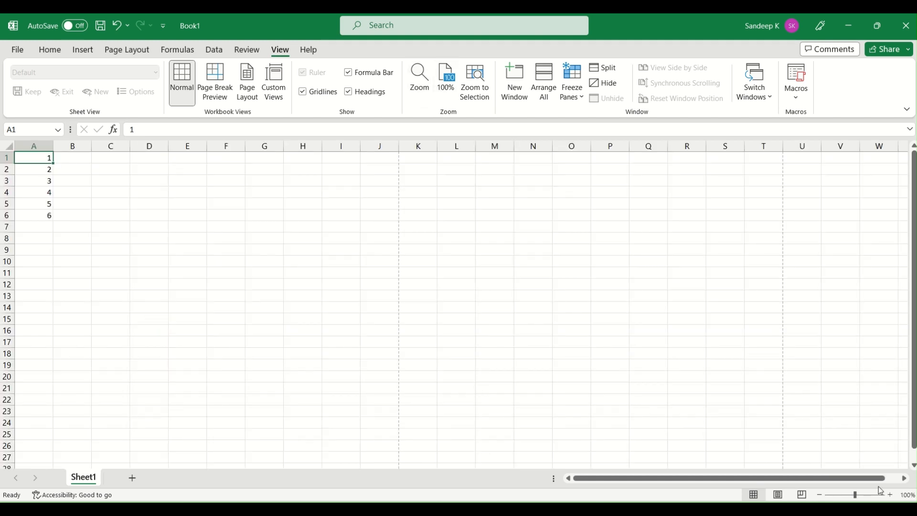
pyautogui.scroll(5, 614, 304)
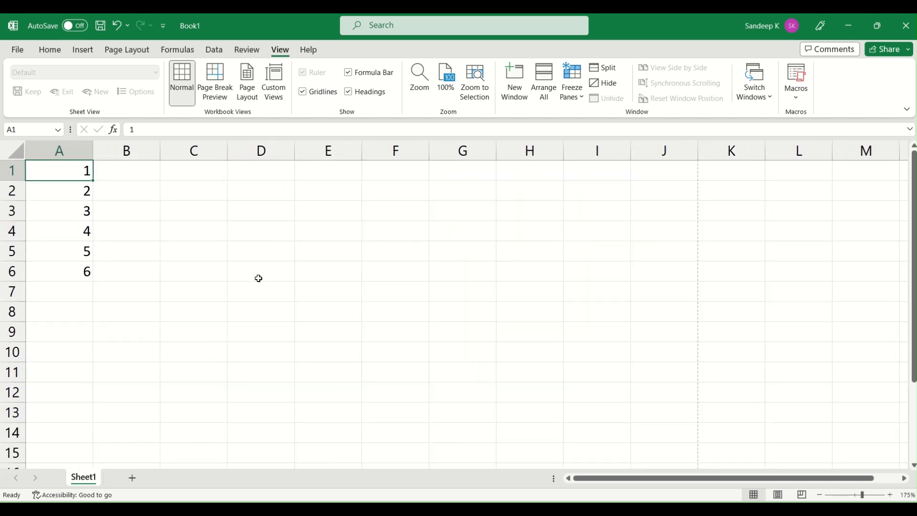
# Open a second window of the workbook and close it
pyautogui.click(519, 88)
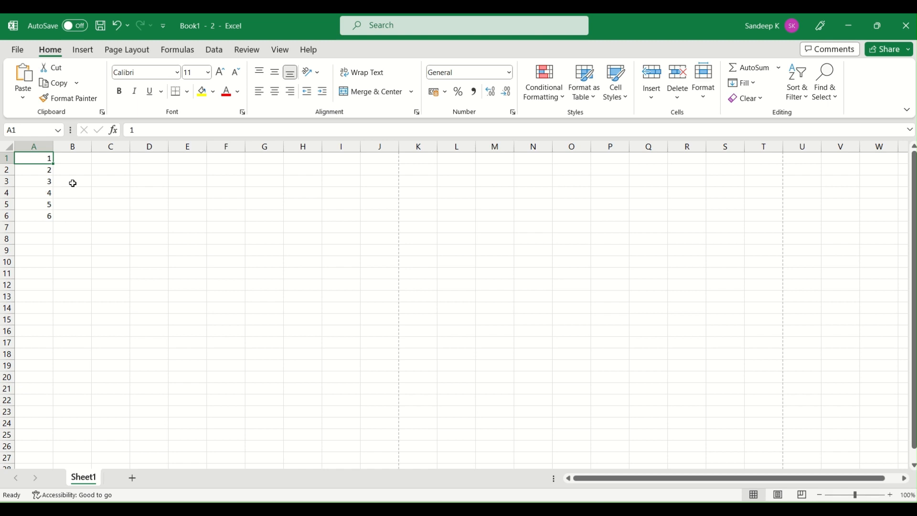
pyautogui.click(913, 34)
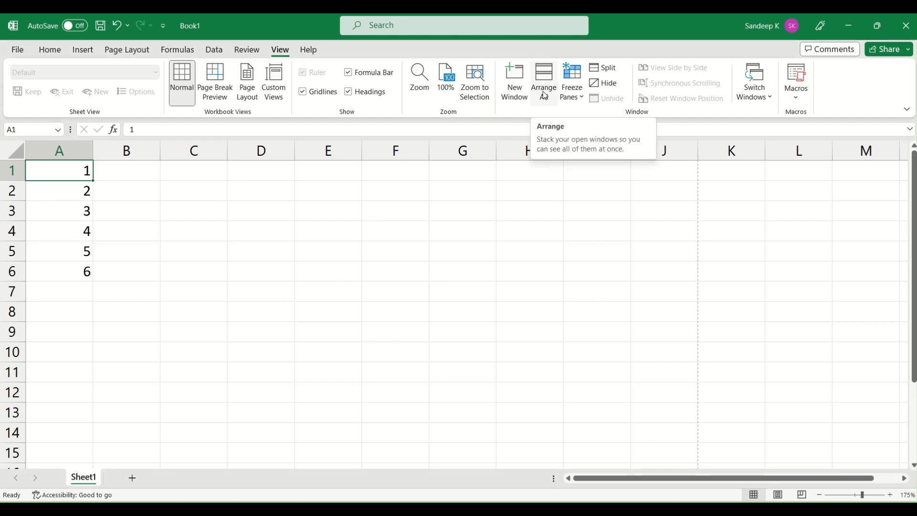
# Replace the content of cell A1 with the heading "Topic" and enter 7 in cell A7
pyautogui.click(98, 193)
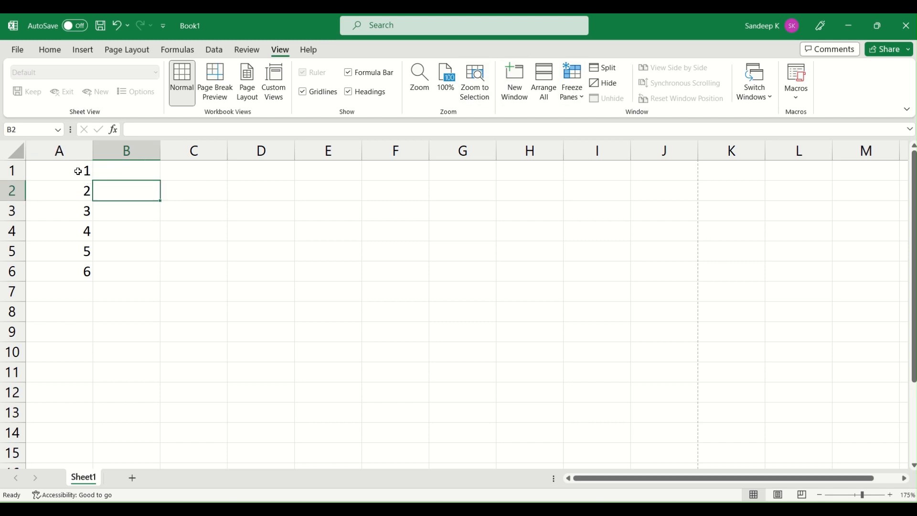
pyautogui.click(78, 171)
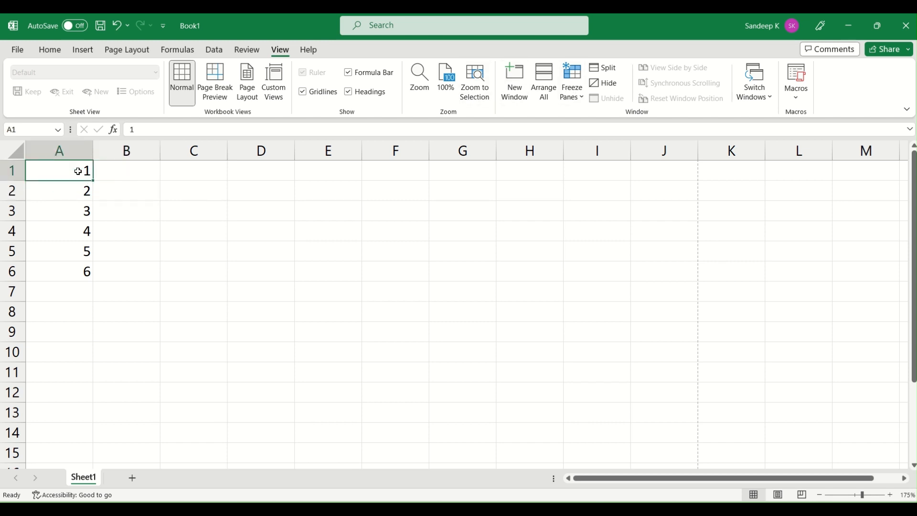
pyautogui.write('Topic')
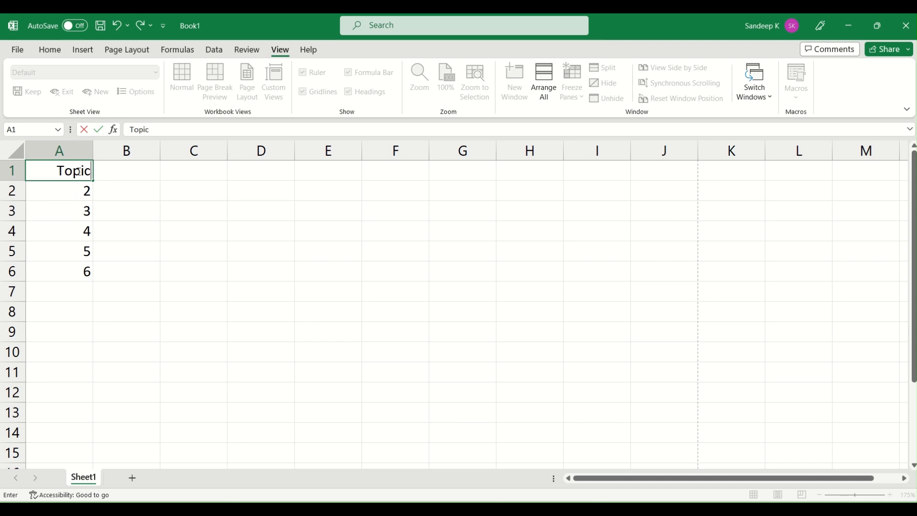
pyautogui.hotkey('ctrl', 'Return')
pyautogui.click(86, 292)
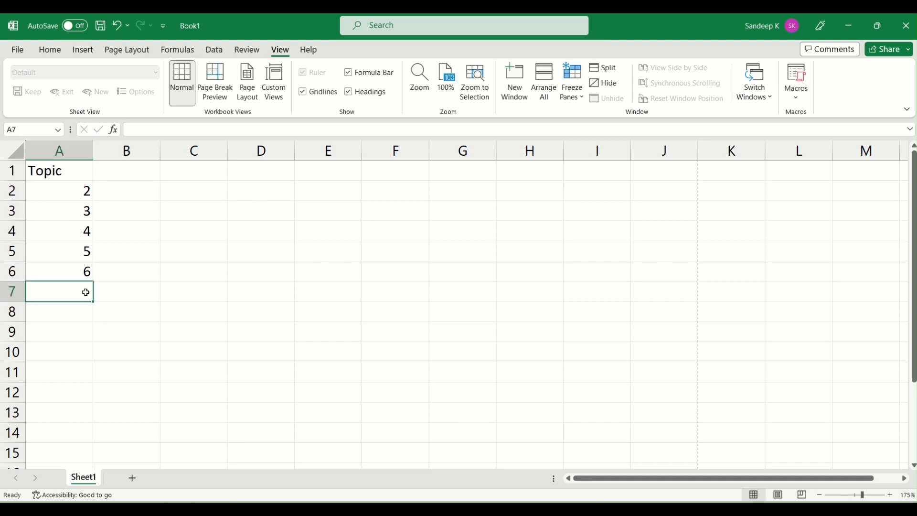
pyautogui.write('7')
pyautogui.press('Return')
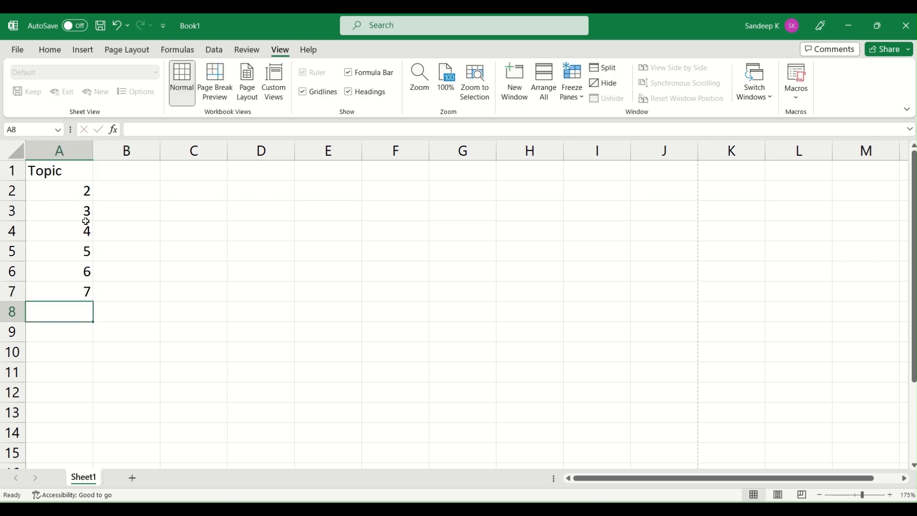
# Extend the number series in A2:A7 down column A to 165 in row 165, and return to the heading in A1
pyautogui.moveTo(81, 196); pyautogui.dragTo(95, 433)
pyautogui.click(102, 313)
pyautogui.click(81, 372)
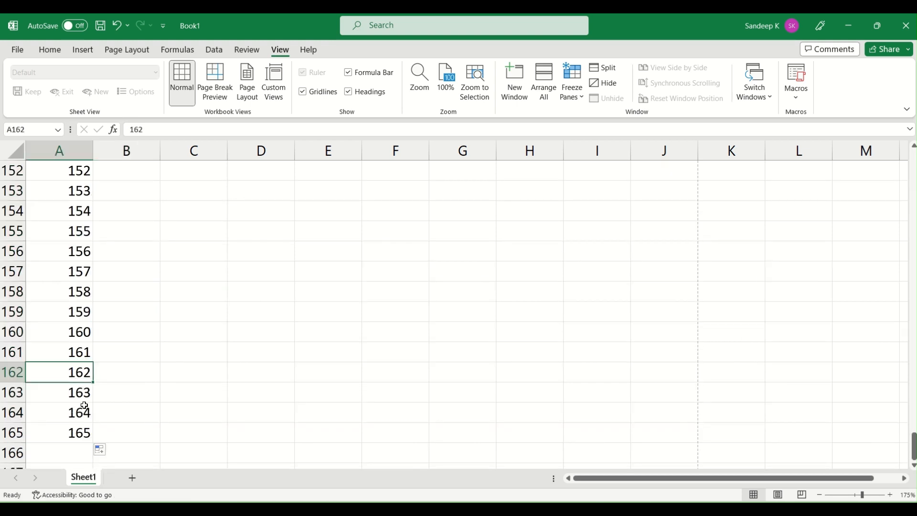
pyautogui.click(81, 412)
pyautogui.moveTo(912, 444); pyautogui.dragTo(913, 162)
pyautogui.click(36, 170)
pyautogui.scroll(-5, 97, 292)
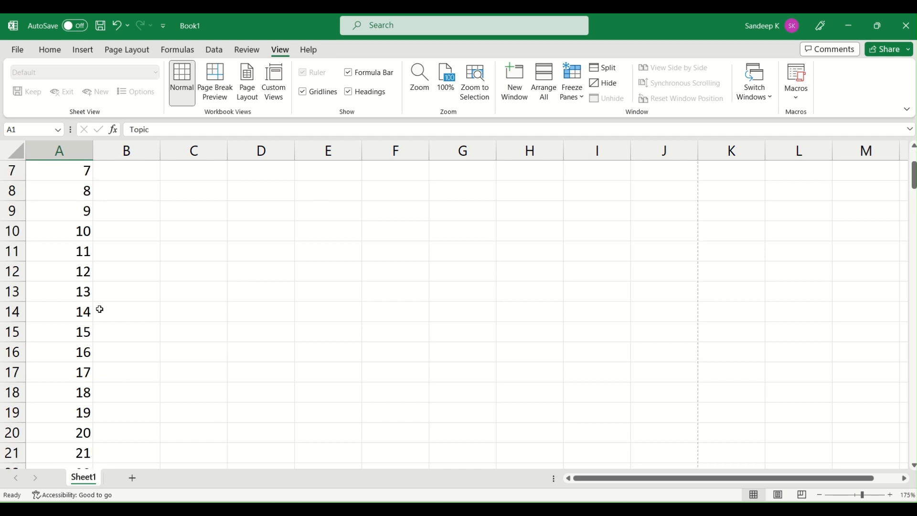
pyautogui.scroll(5, 68, 179)
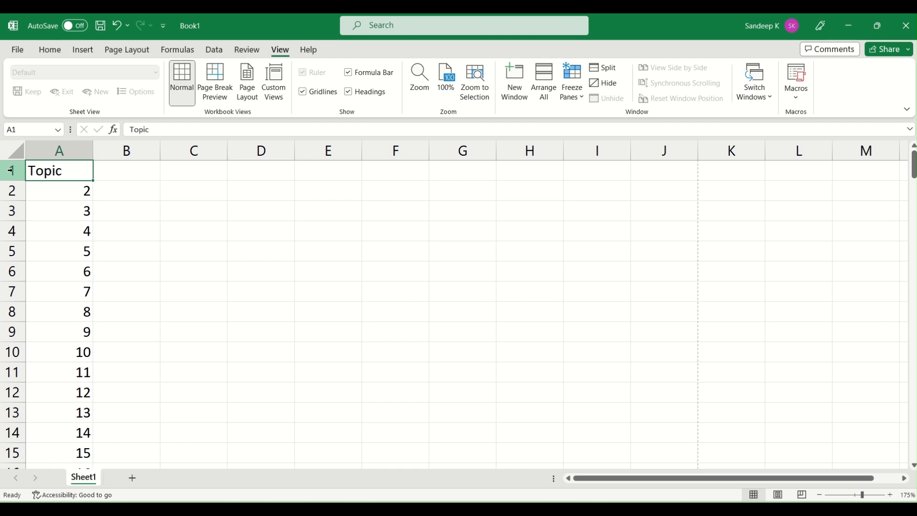
# Freeze the top row containing the "Topic" heading
pyautogui.click(437, 222)
pyautogui.click(65, 169)
pyautogui.click(14, 170)
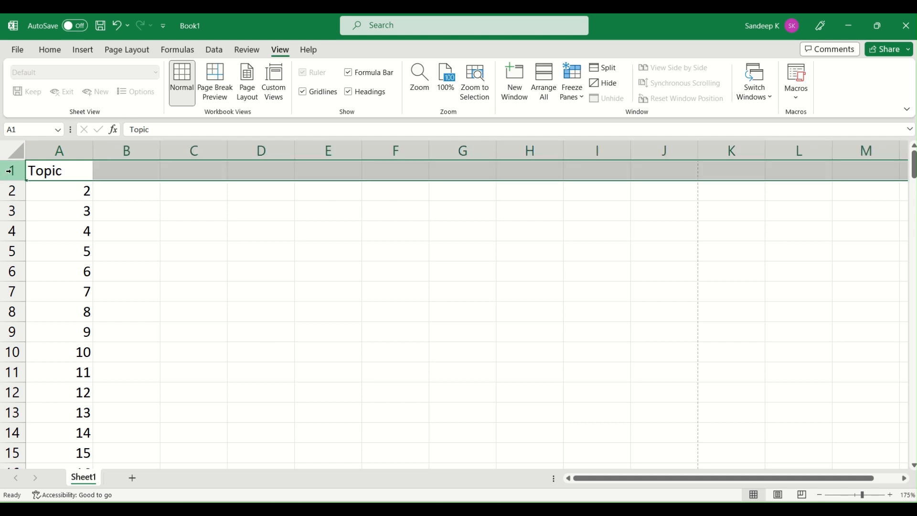
pyautogui.click(570, 82)
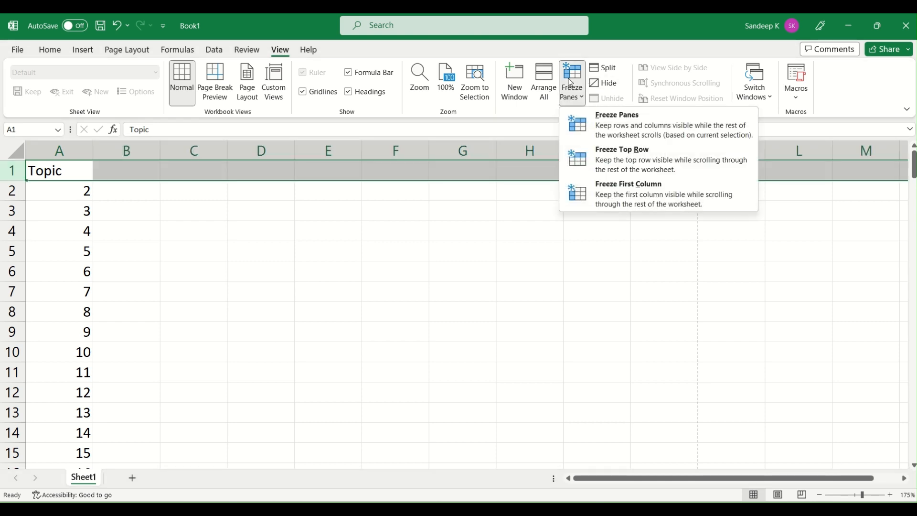
pyautogui.click(615, 167)
pyautogui.click(287, 230)
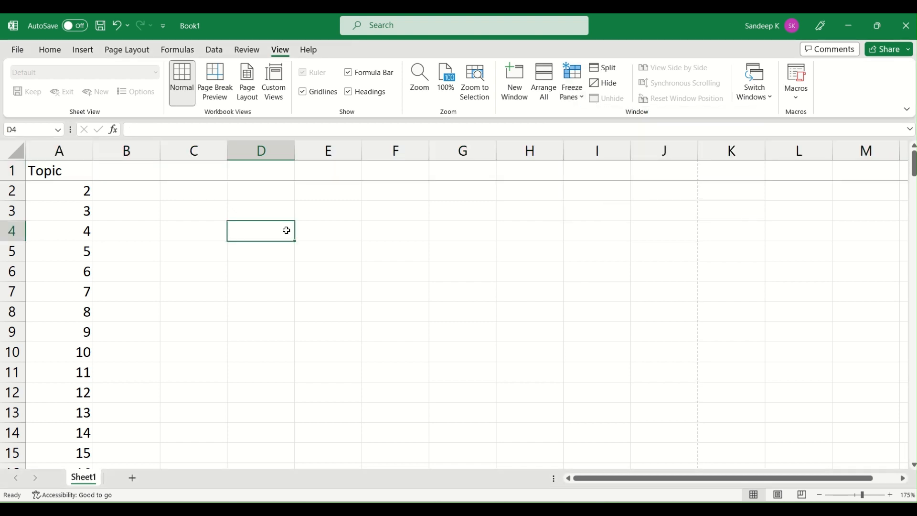
# Examine how the frozen "Topic" heading row behaves while moving through the numbers in column A, and return to the first rows
pyautogui.scroll(-7, 69, 219)
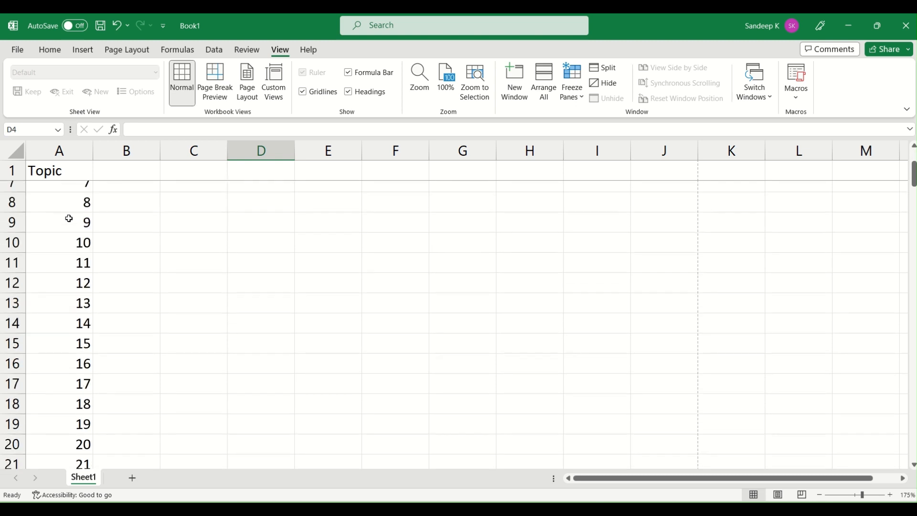
pyautogui.scroll(-12, 69, 218)
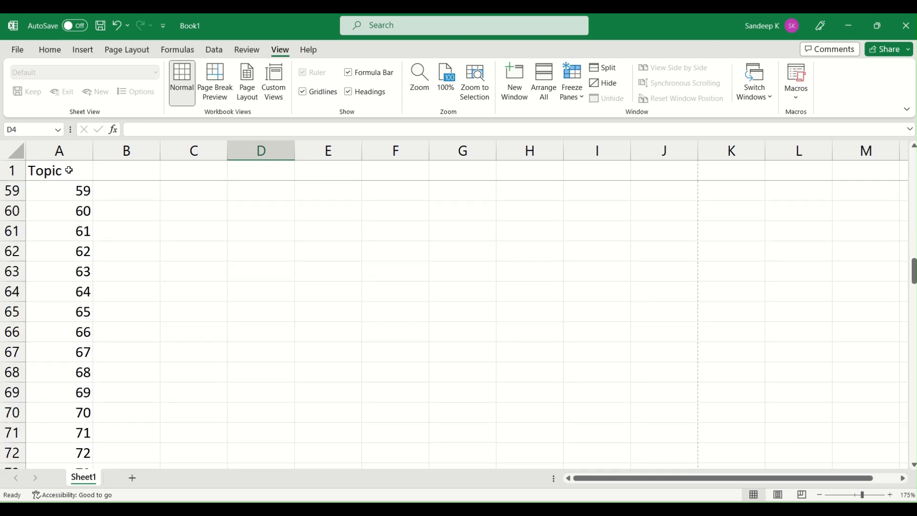
pyautogui.click(13, 170)
pyautogui.click(79, 173)
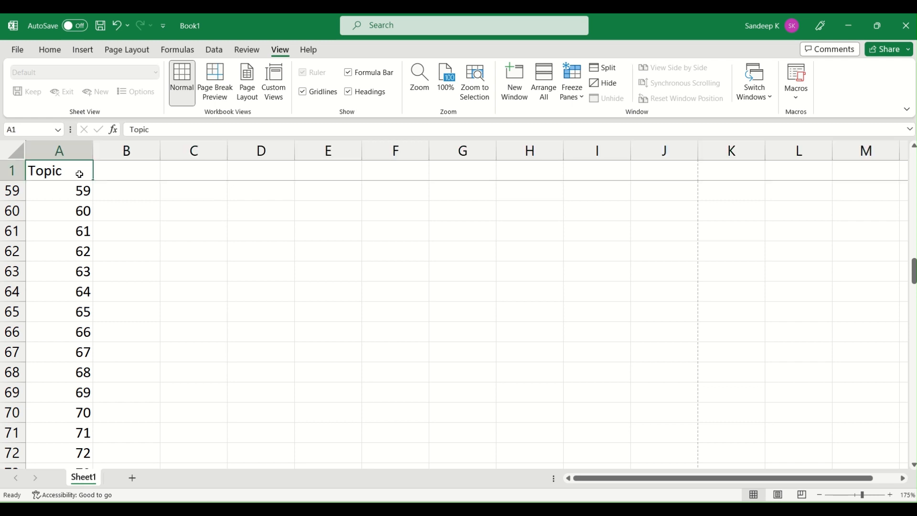
pyautogui.click(18, 174)
pyautogui.click(44, 176)
pyautogui.scroll(-2, 63, 293)
pyautogui.scroll(-6, 63, 293)
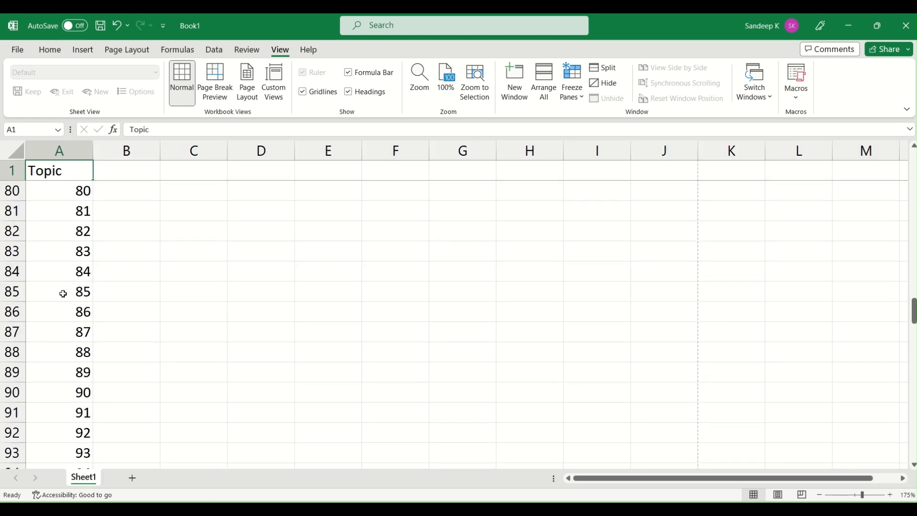
pyautogui.scroll(7, 63, 293)
pyautogui.scroll(10, 63, 293)
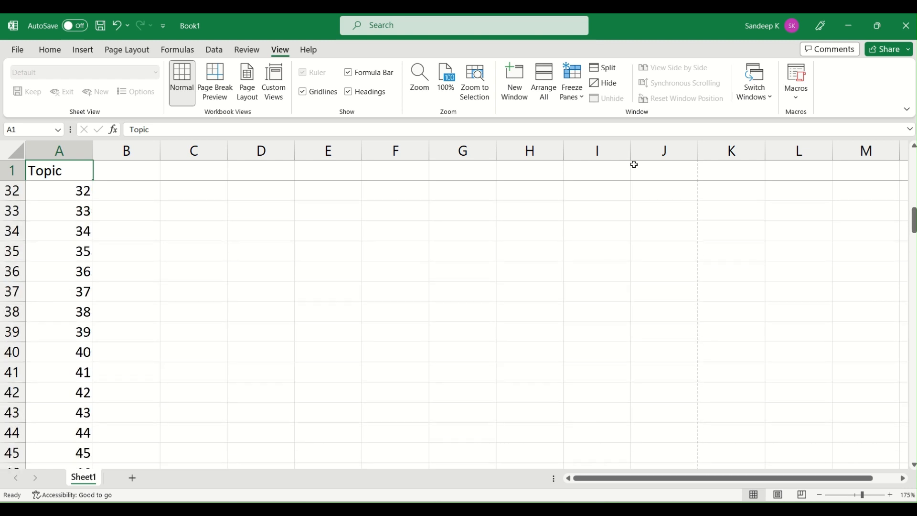
pyautogui.moveTo(914, 221); pyautogui.dragTo(904, 157)
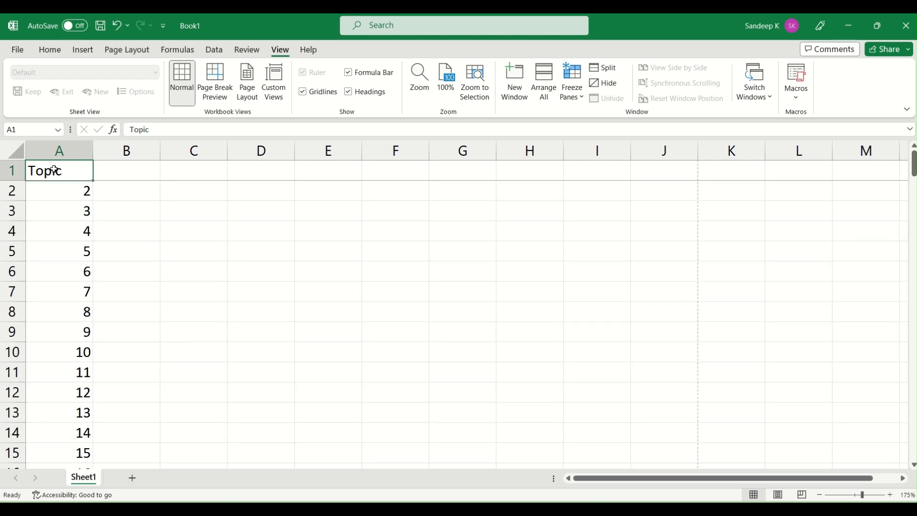
pyautogui.moveTo(54, 169); pyautogui.dragTo(741, 164)
pyautogui.click(741, 164)
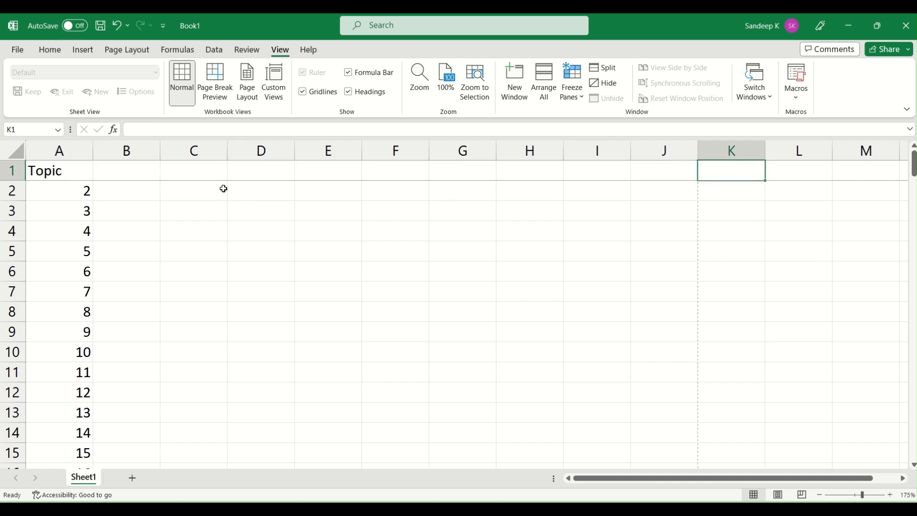
pyautogui.moveTo(80, 173); pyautogui.dragTo(554, 165)
pyautogui.click(530, 168)
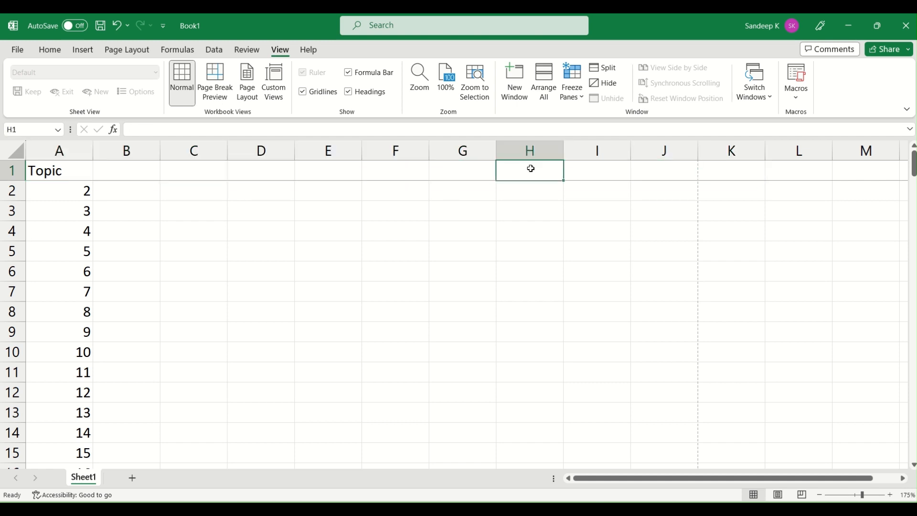
# Compare several blocks of numbers down to row 63 with the frozen heading row, selecting cells in both, and return to the first rows
pyautogui.click(108, 205)
pyautogui.scroll(-3, 108, 297)
pyautogui.scroll(-5, 108, 297)
pyautogui.click(77, 314)
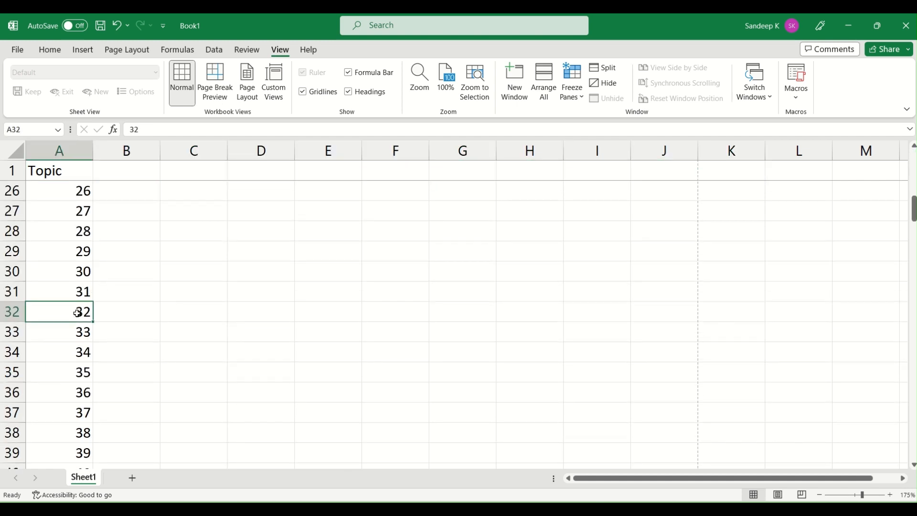
pyautogui.click(59, 276)
pyautogui.moveTo(70, 274); pyautogui.dragTo(463, 272)
pyautogui.click(462, 272)
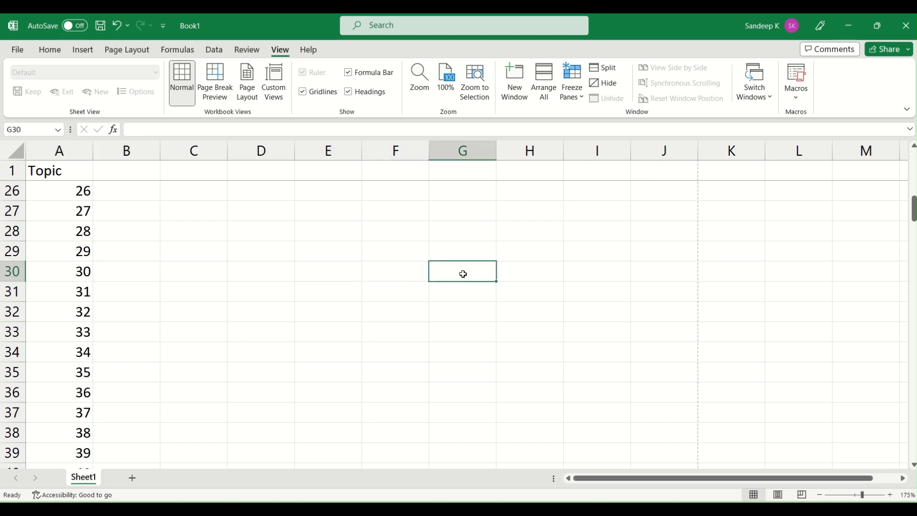
pyautogui.scroll(-1, 143, 275)
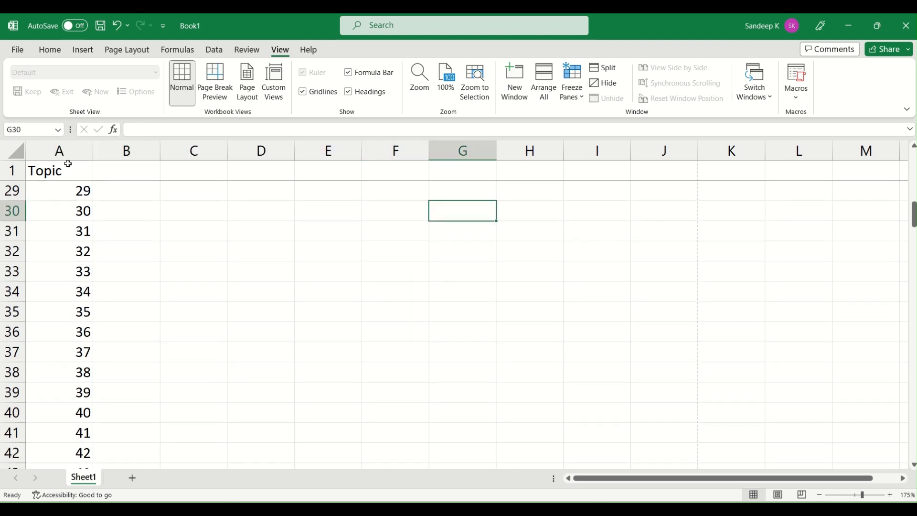
pyautogui.moveTo(61, 170); pyautogui.dragTo(523, 172)
pyautogui.click(523, 172)
pyautogui.scroll(9, 248, 294)
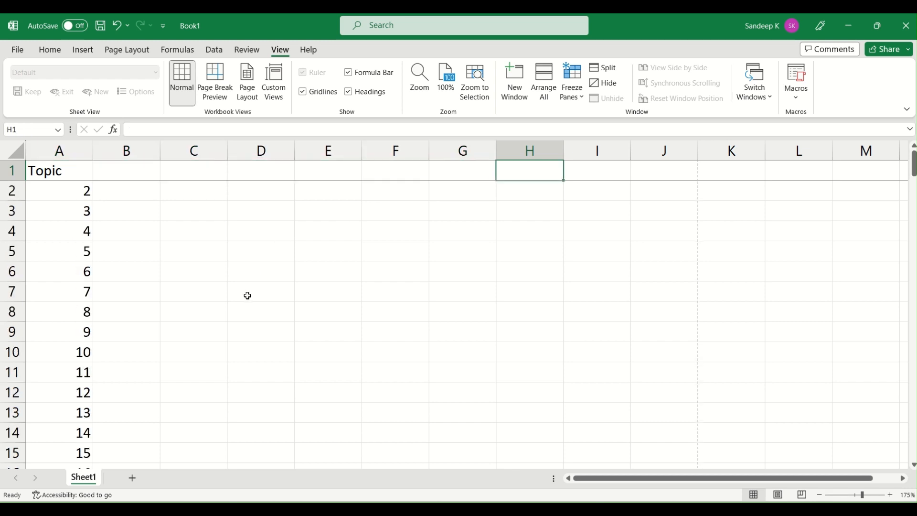
pyautogui.click(272, 174)
pyautogui.scroll(-7, 272, 266)
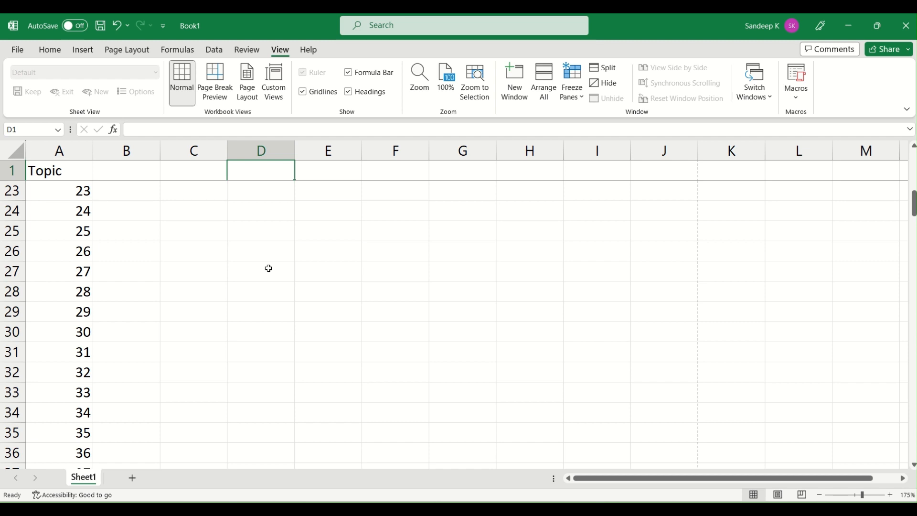
pyautogui.click(268, 268)
pyautogui.moveTo(58, 170); pyautogui.dragTo(469, 172)
pyautogui.click(469, 172)
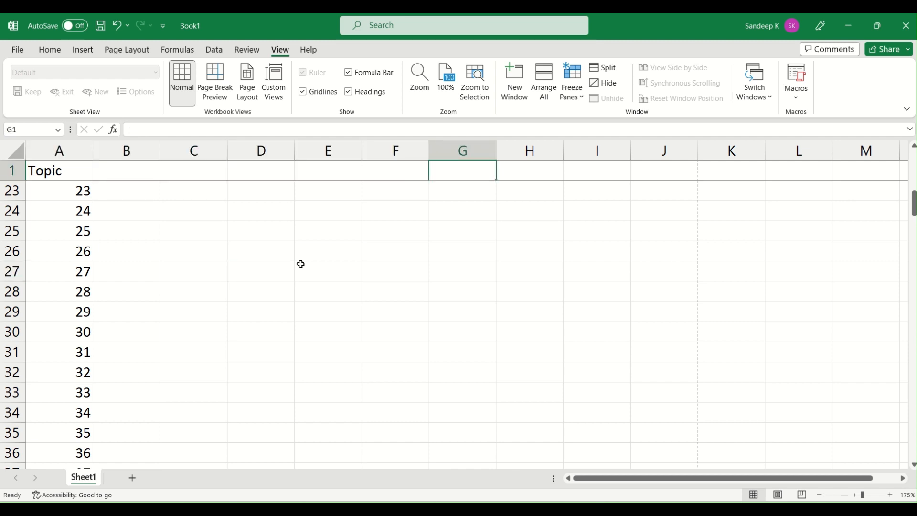
pyautogui.scroll(-9, 127, 290)
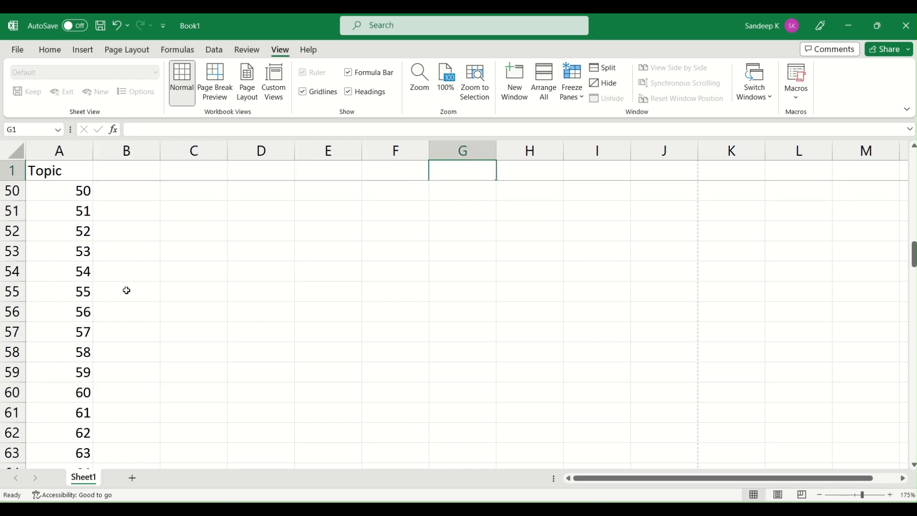
pyautogui.scroll(6, 127, 290)
pyautogui.moveTo(119, 171); pyautogui.dragTo(405, 199)
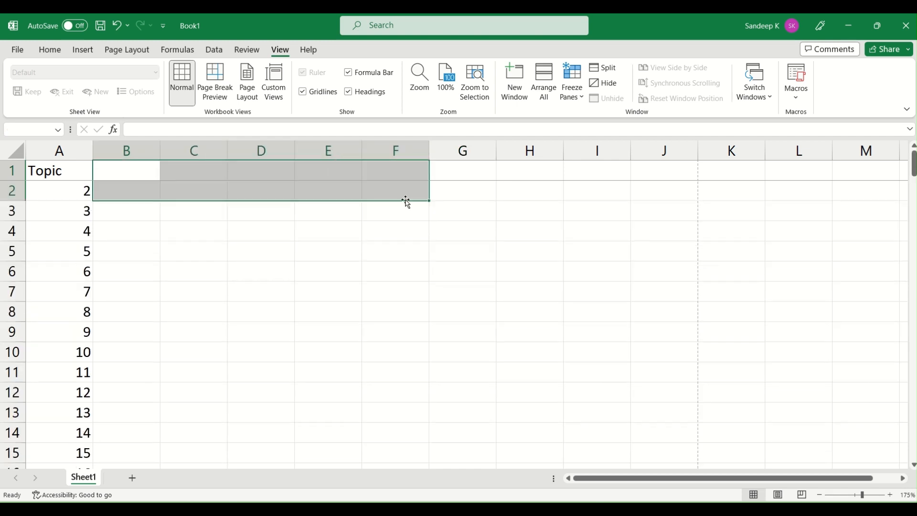
pyautogui.click(394, 269)
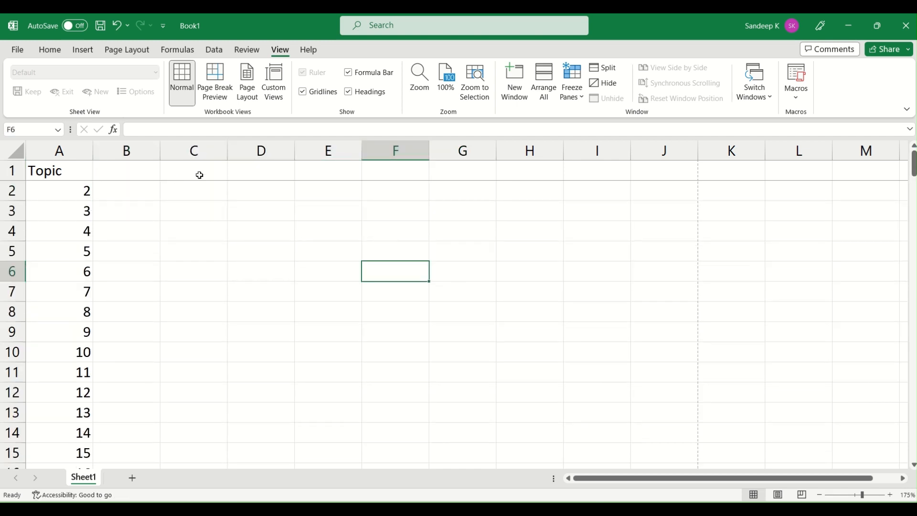
# Split the window above row 2, compare the two panes at 145% zoom, and remove the split
pyautogui.click(337, 191)
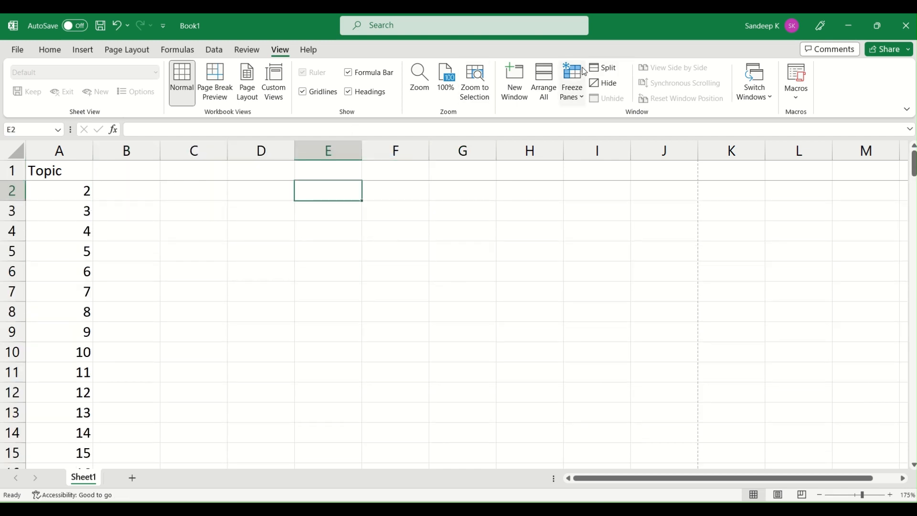
pyautogui.click(607, 69)
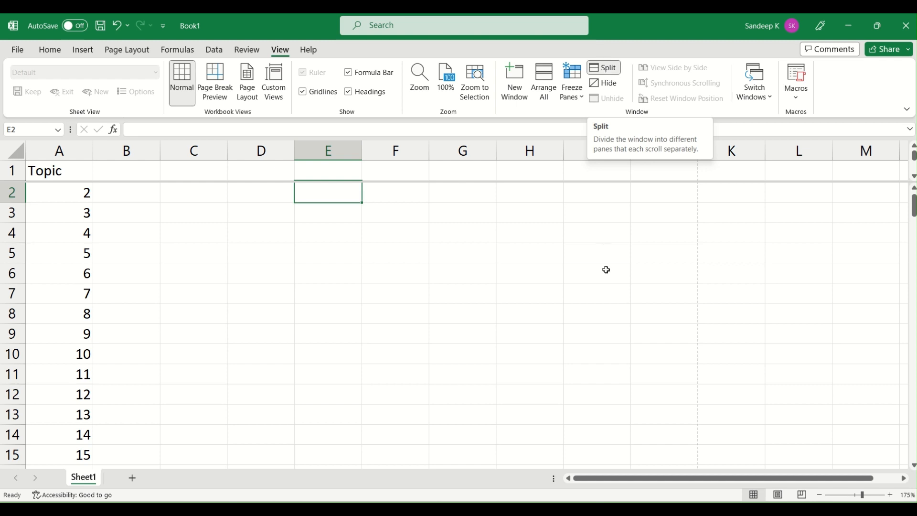
pyautogui.scroll(-2, 606, 270)
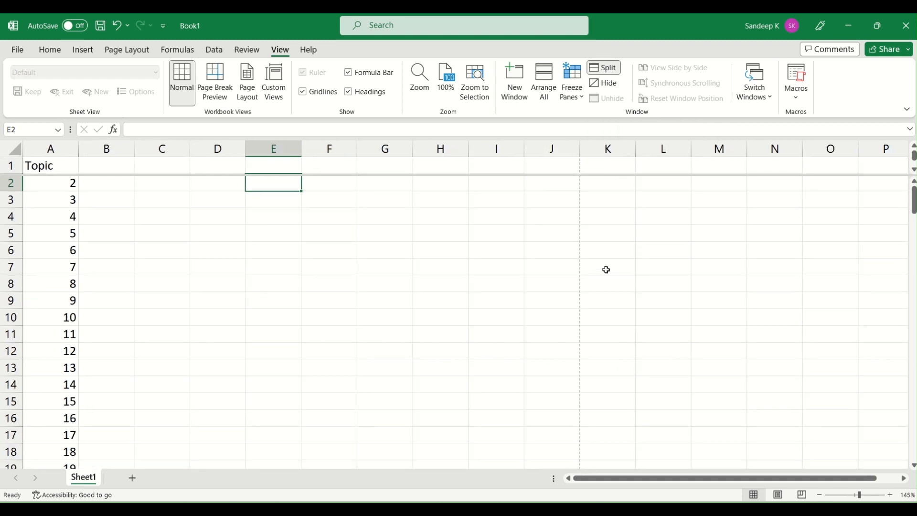
pyautogui.scroll(-4, 606, 270)
pyautogui.scroll(3, 606, 269)
pyautogui.scroll(1, 512, 273)
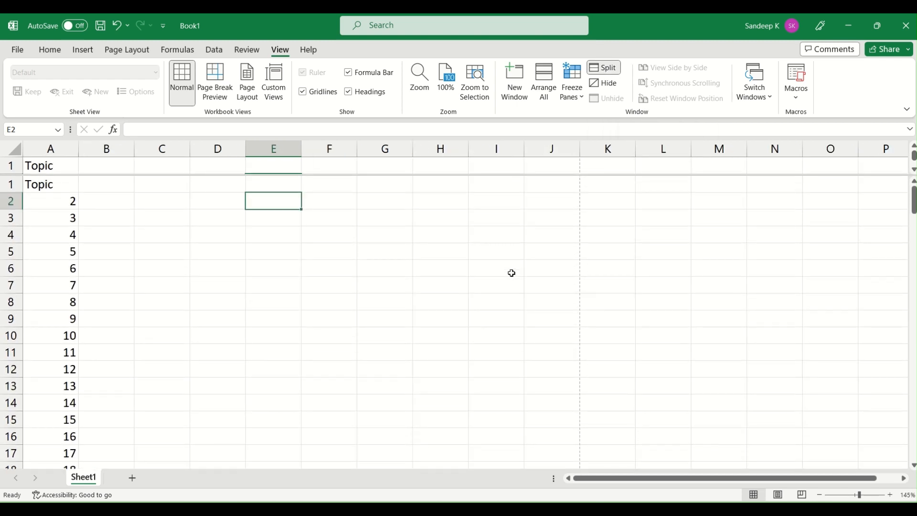
pyautogui.click(604, 68)
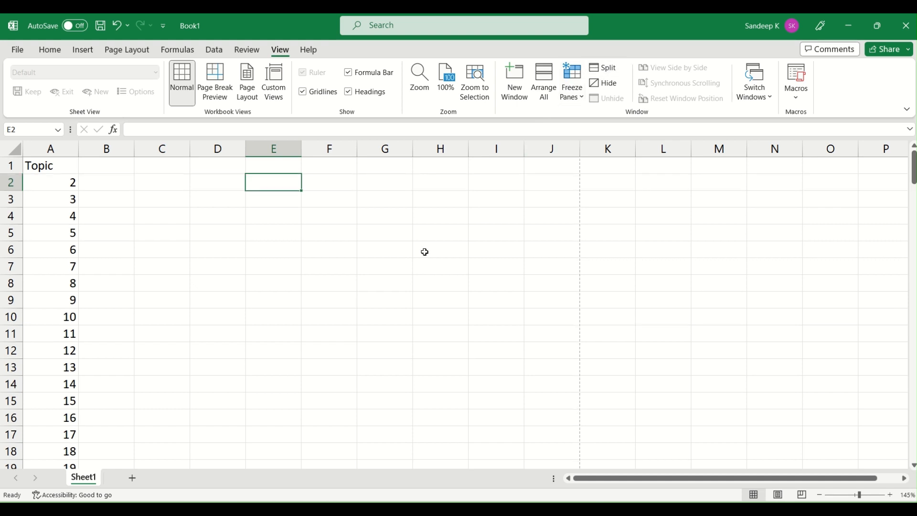
# Clear the whole number series below the "Topic" heading in column A
pyautogui.click(424, 252)
pyautogui.click(55, 186)
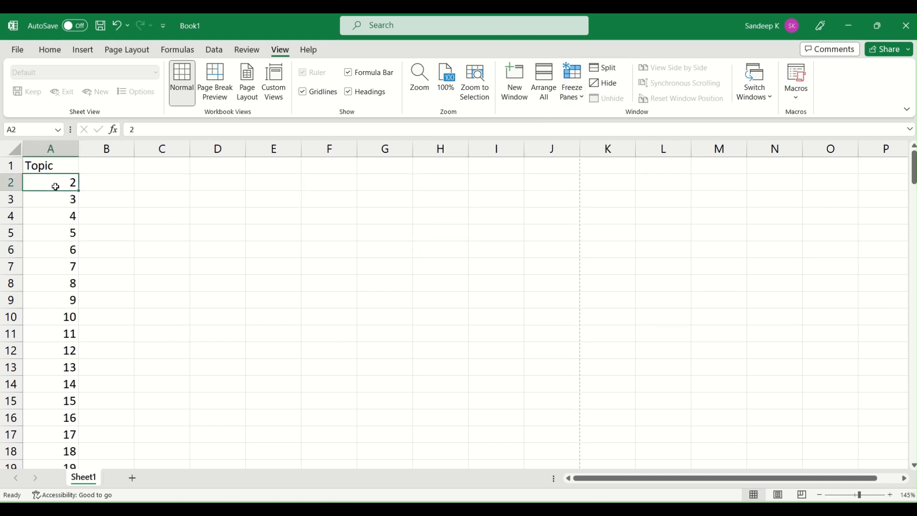
pyautogui.hotkey('ctrl', 'shift', 'Down')
pyautogui.press('Delete')
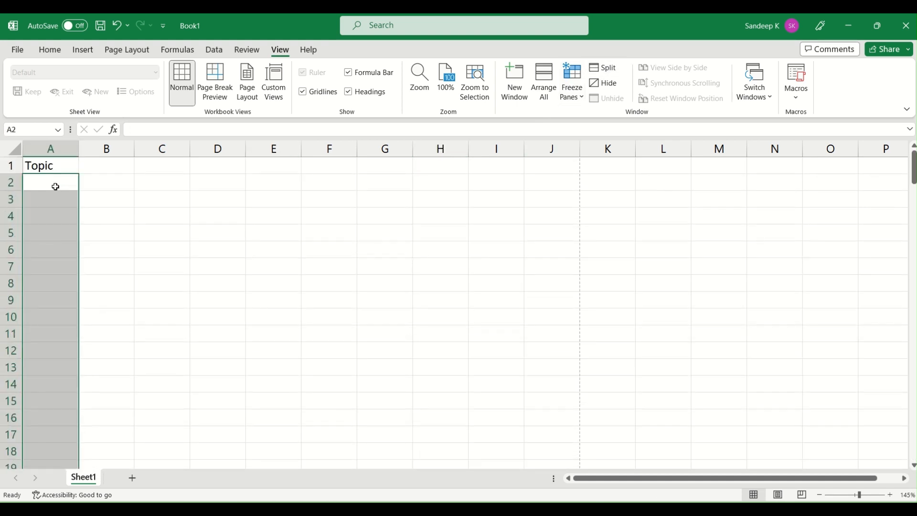
# Enter the values 1, 2 and 1 in cells A2, A3 and A4
pyautogui.click(55, 186)
pyautogui.write('1')
pyautogui.press('Return')
pyautogui.write('2')
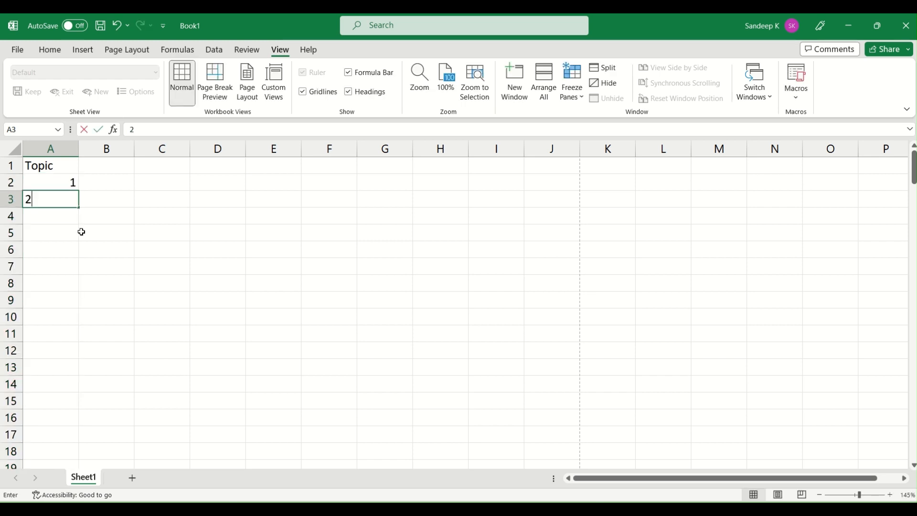
pyautogui.press('Return')
pyautogui.write('1')
pyautogui.press('Return')
# Enter 3 in each of the cells F2, F3 and F4, and return to cell A4
pyautogui.press('Right')
pyautogui.press('Right')
pyautogui.press('Right')
pyautogui.press('Right')
pyautogui.press('Right')
pyautogui.press('Up')
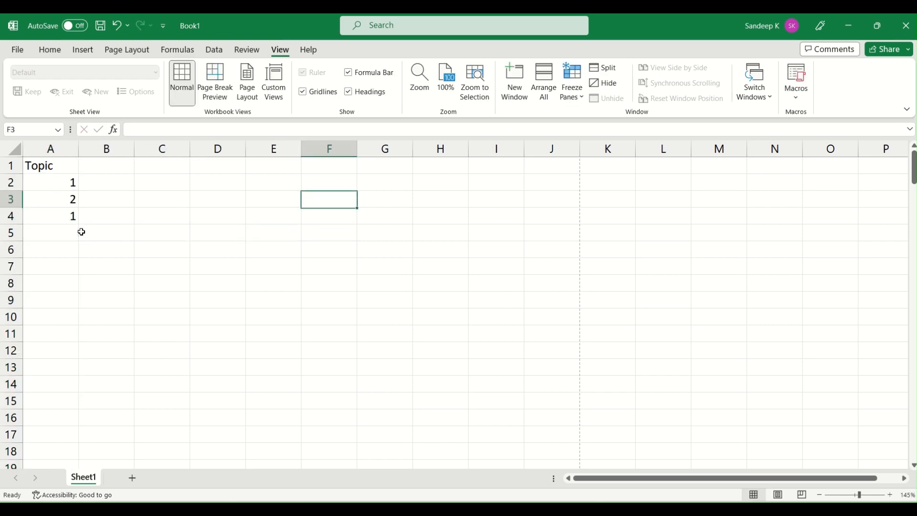
pyautogui.press('Up')
pyautogui.write('3')
pyautogui.press('Return')
pyautogui.write('3')
pyautogui.press('Return')
pyautogui.write('3')
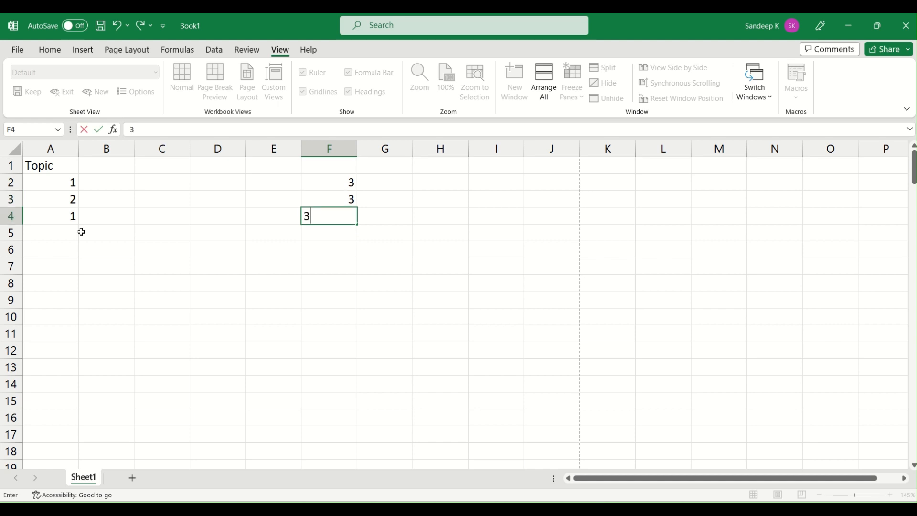
pyautogui.press('Left')
pyautogui.press('Left')
pyautogui.press('Left')
pyautogui.press('Left')
pyautogui.press('Left')
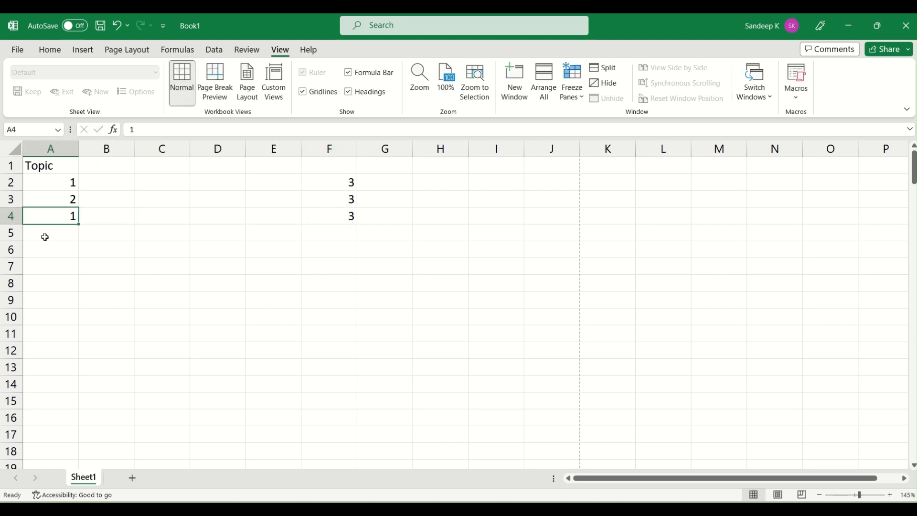
# Split the window above row 4, compare the lower pane with the upper one, and remove the split
pyautogui.click(611, 75)
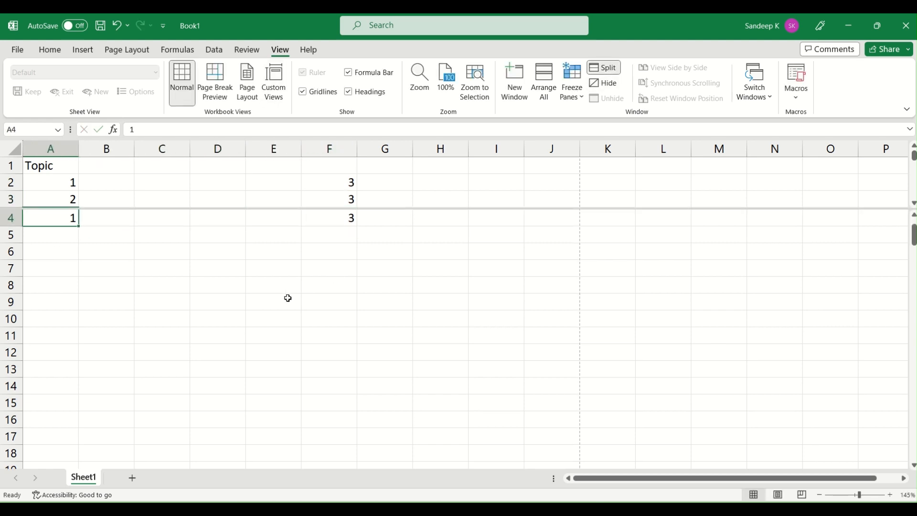
pyautogui.scroll(-2, 288, 298)
pyautogui.scroll(3, 288, 299)
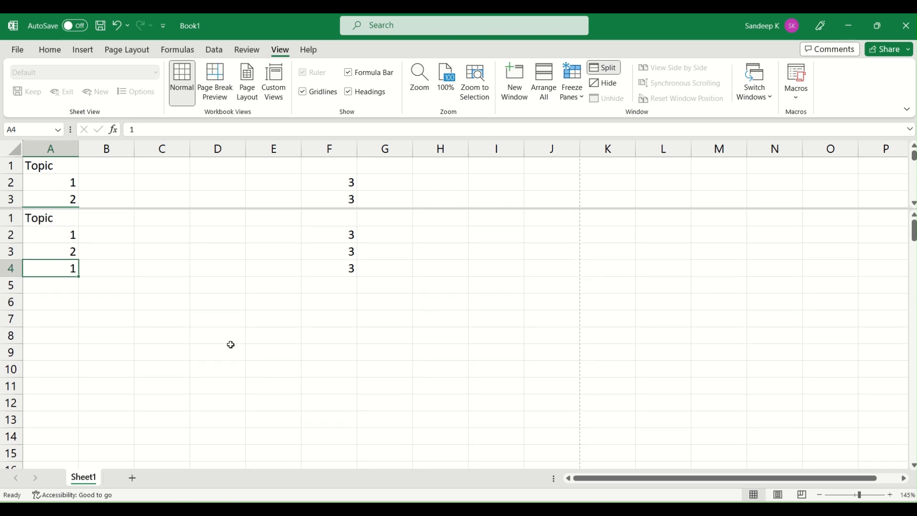
pyautogui.scroll(1, 232, 344)
pyautogui.click(262, 320)
pyautogui.scroll(-1, 202, 307)
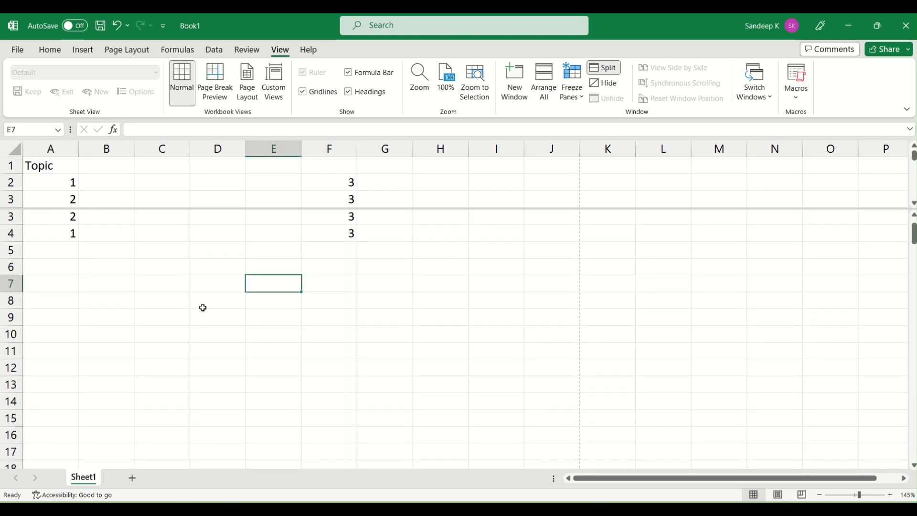
pyautogui.scroll(1, 202, 307)
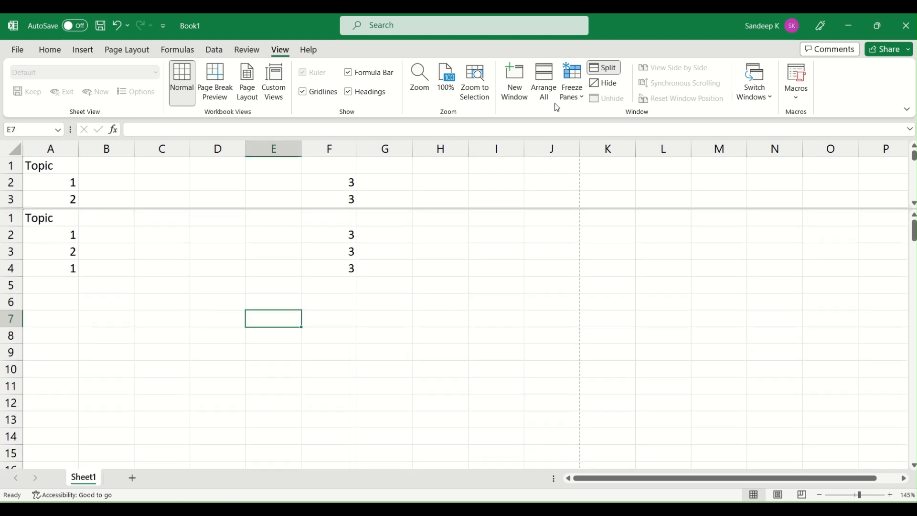
pyautogui.click(605, 67)
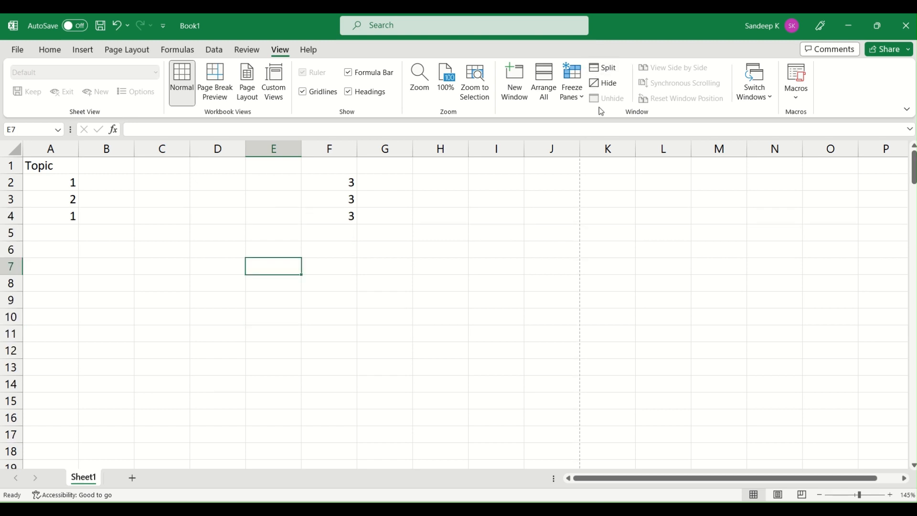
# Hide the Book1 workbook window and unhide it again
pyautogui.click(611, 83)
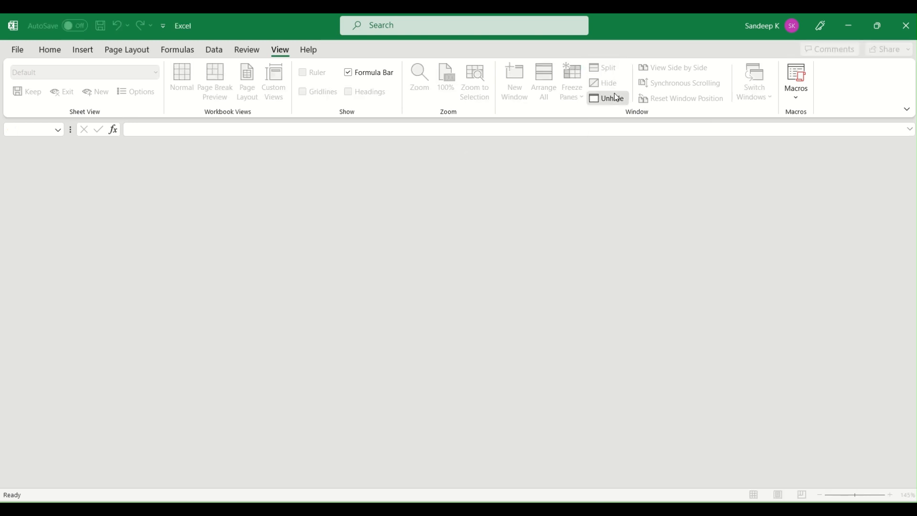
pyautogui.click(608, 98)
pyautogui.click(517, 303)
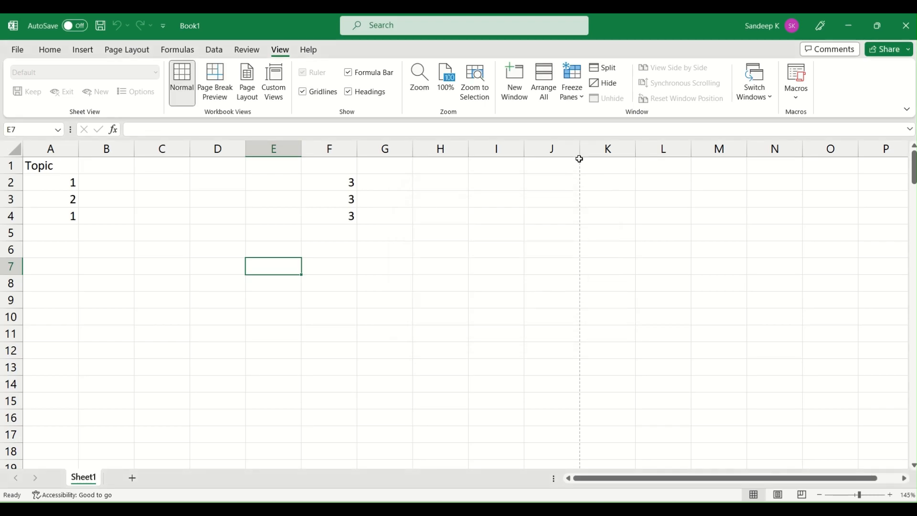
pyautogui.click(437, 227)
# Check the list of open windows, choose Book1, and view the available macro options
pyautogui.click(767, 89)
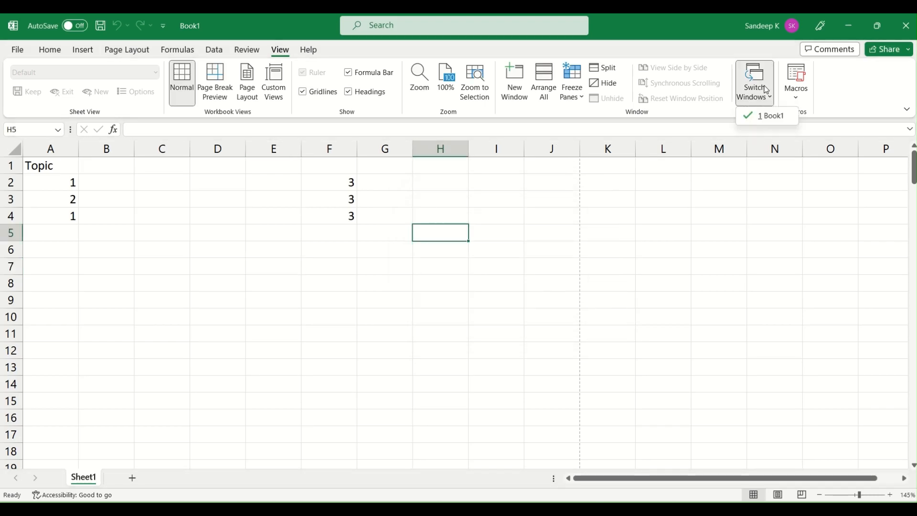
pyautogui.click(770, 115)
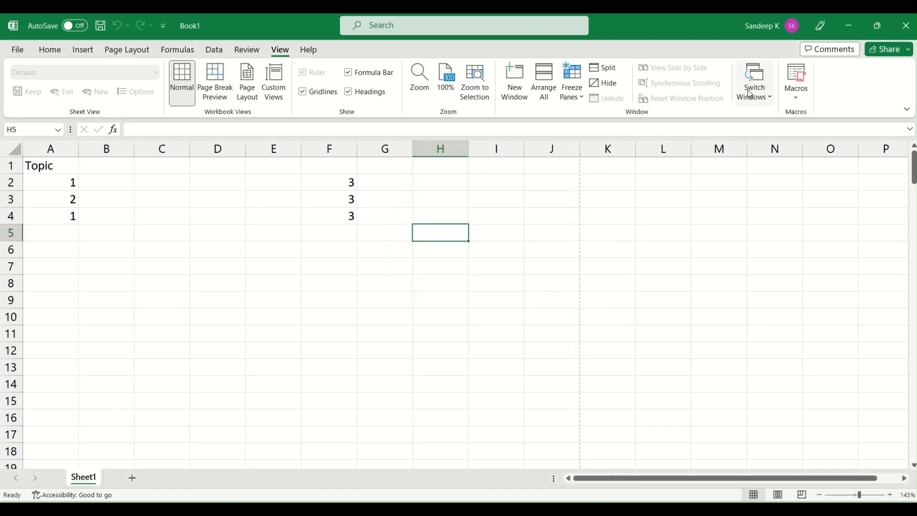
pyautogui.click(794, 91)
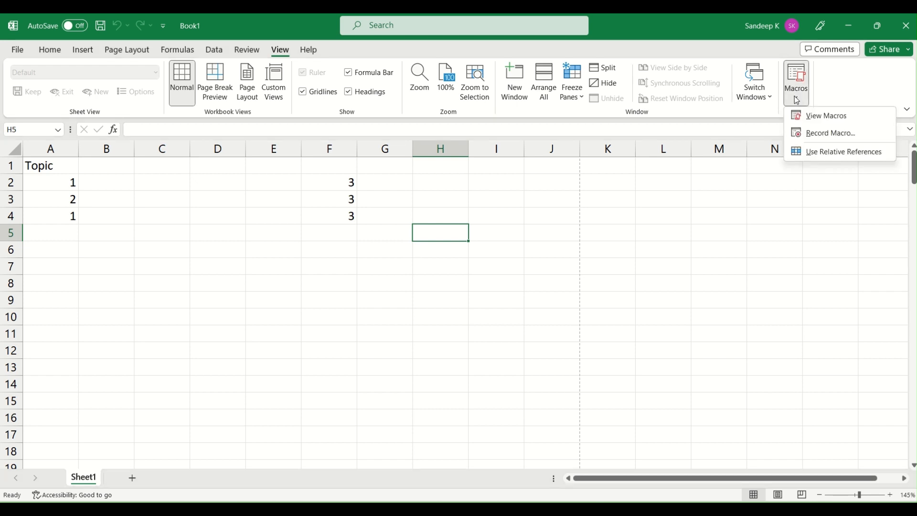
pyautogui.click(796, 98)
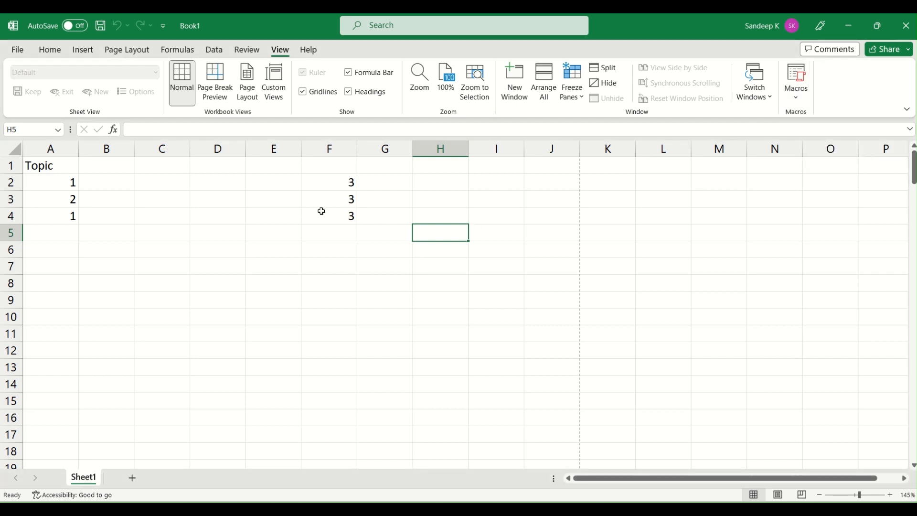
# Clear the contents of cells F1:F4
pyautogui.moveTo(321, 213)
pyautogui.mouseDown()
pyautogui.moveTo(321, 186)
pyautogui.moveTo(329, 217)
pyautogui.mouseUp()
pyautogui.press('Delete')
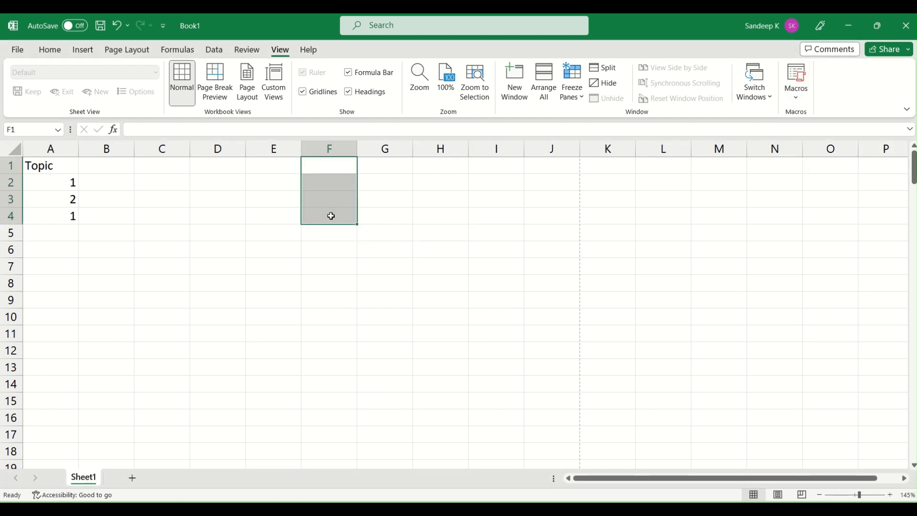
pyautogui.click(555, 182)
# Review the options for viewing macros, recording a macro and using relative references, and return to cell C2
pyautogui.click(799, 95)
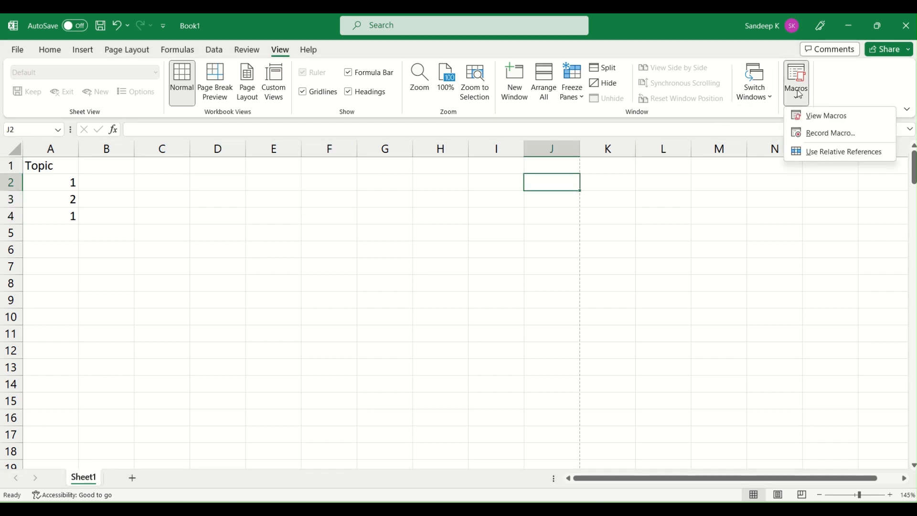
pyautogui.click(797, 90)
pyautogui.click(506, 244)
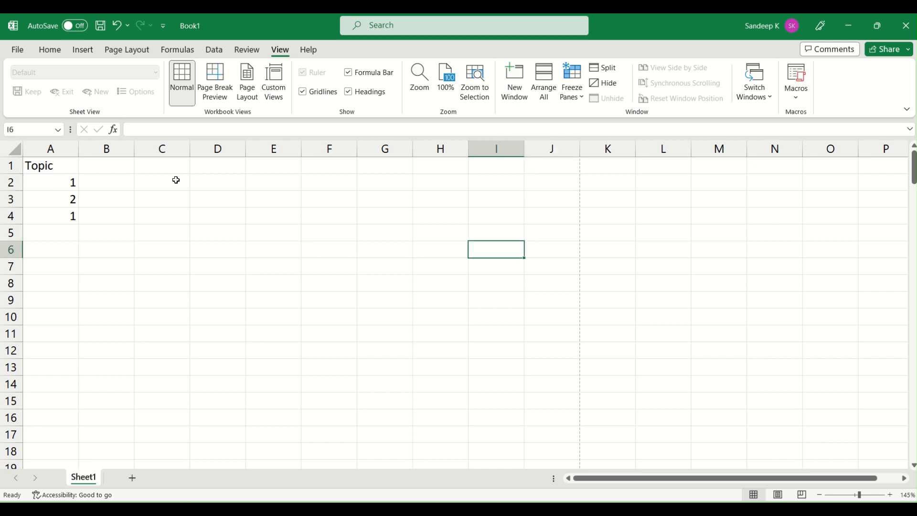
pyautogui.click(139, 179)
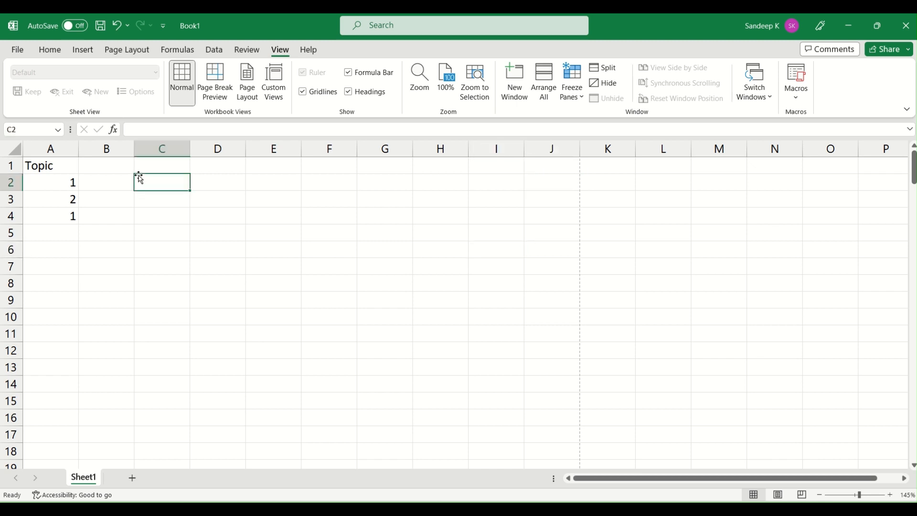
# Examine the available help, support, training and community options, and select cell A1
pyautogui.click(308, 49)
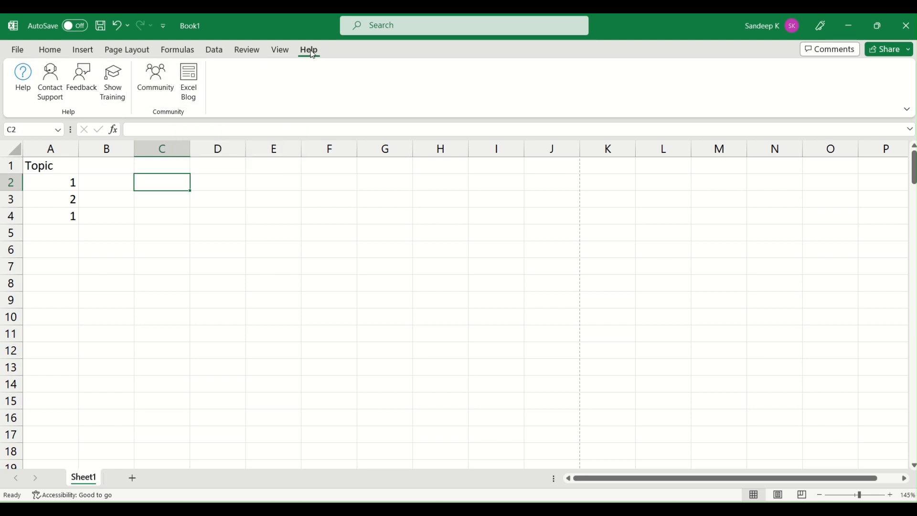
pyautogui.click(74, 171)
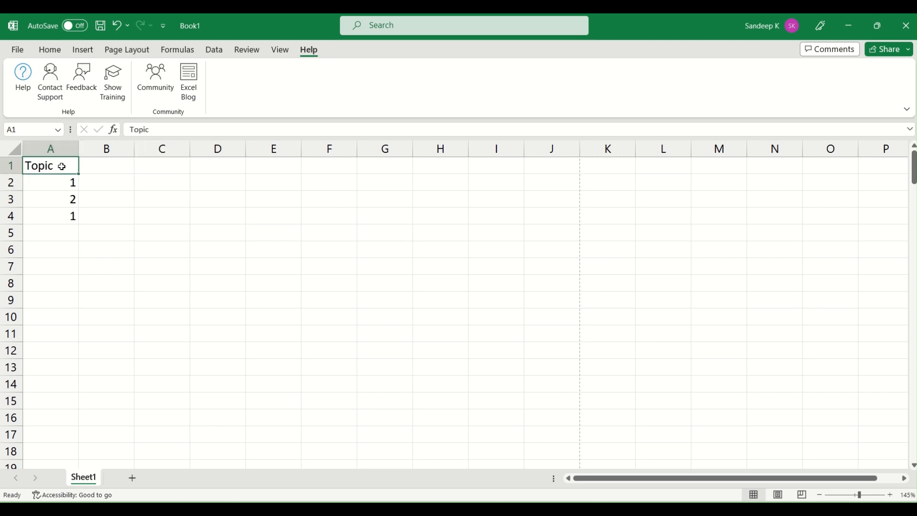
# Recap the command sets for formatting, inserting, page layout, formulas, data, reviewing, viewing and help, ending on the home formatting commands
pyautogui.click(45, 52)
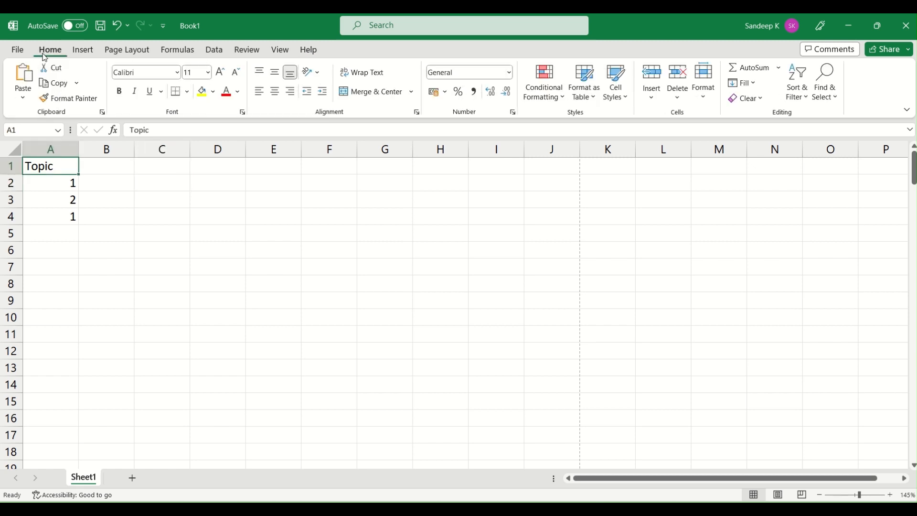
pyautogui.click(85, 52)
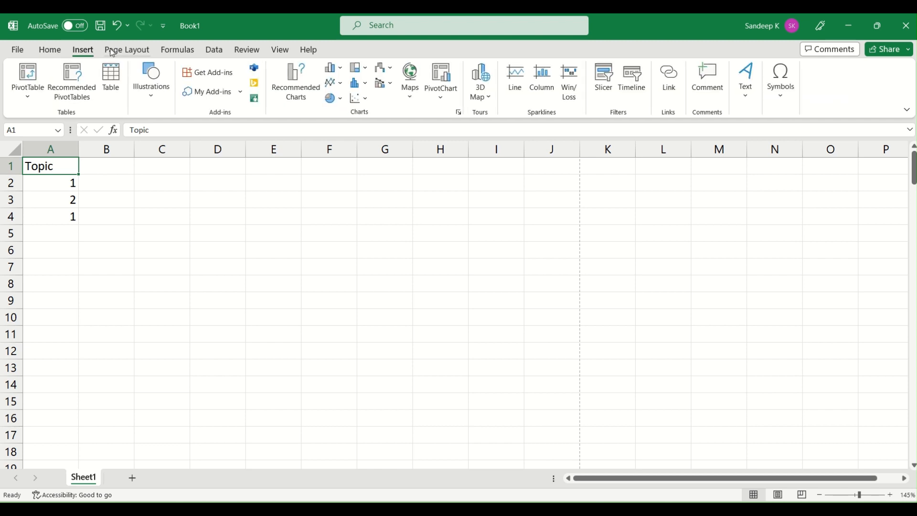
pyautogui.click(127, 50)
pyautogui.click(177, 50)
pyautogui.click(213, 52)
pyautogui.click(246, 50)
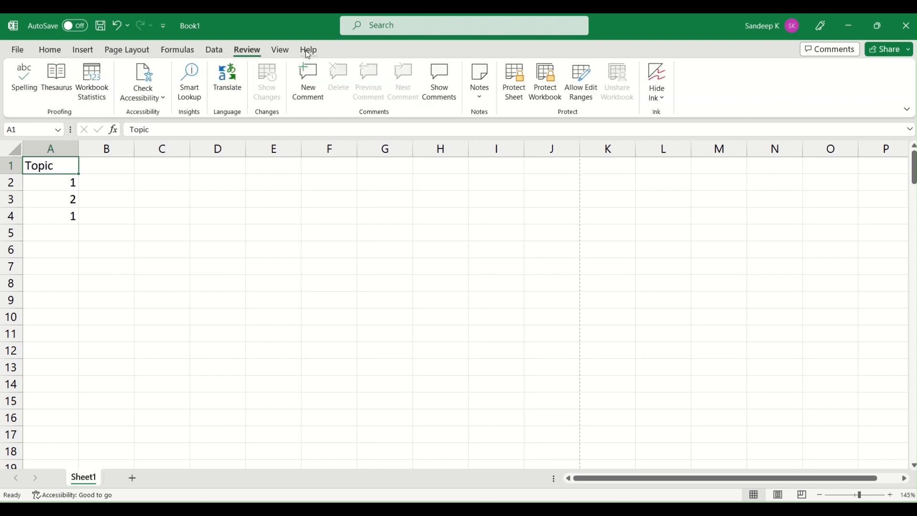
pyautogui.click(45, 51)
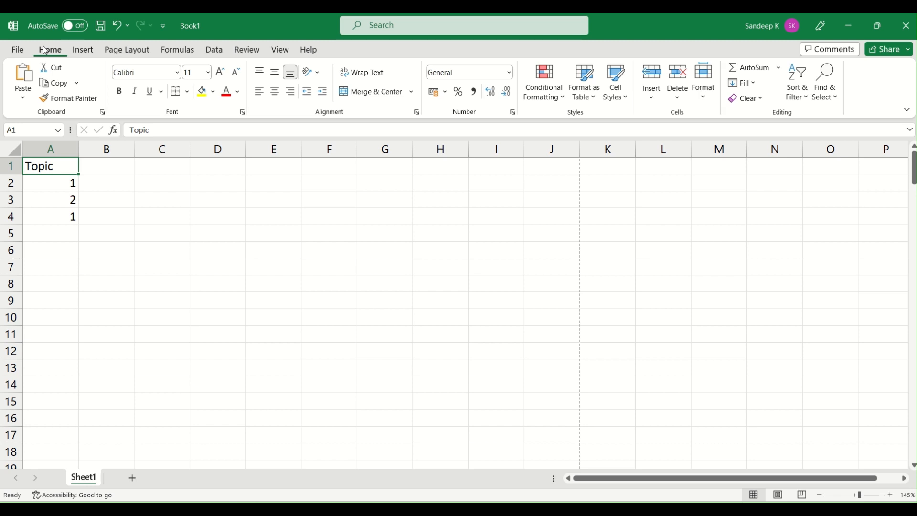
pyautogui.click(78, 50)
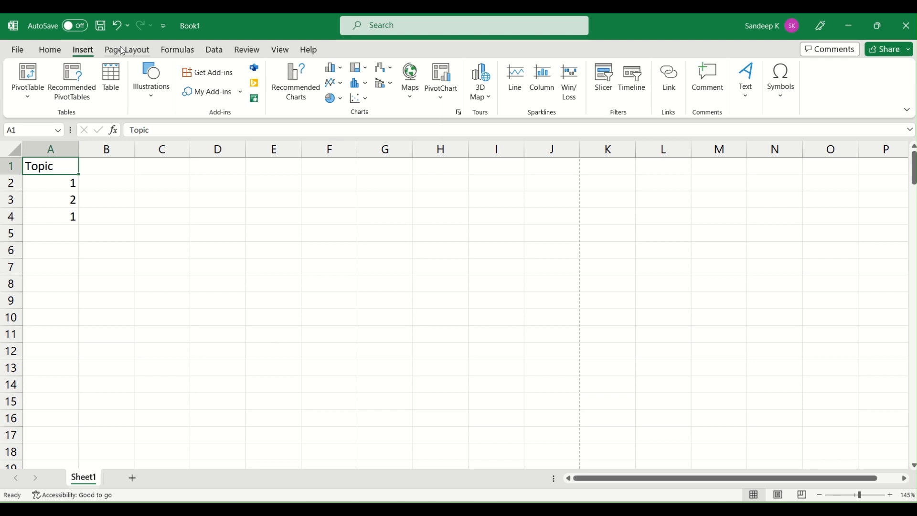
pyautogui.click(51, 52)
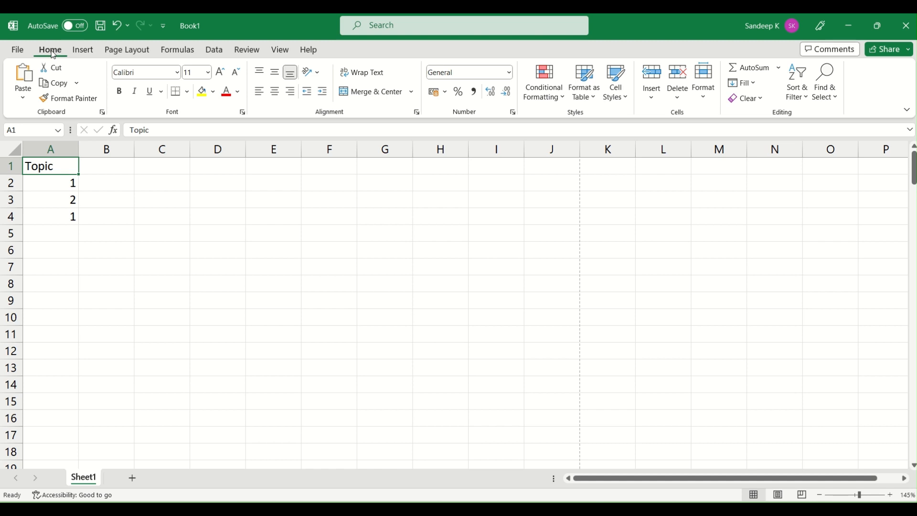
pyautogui.click(172, 52)
pyautogui.click(215, 52)
pyautogui.click(247, 51)
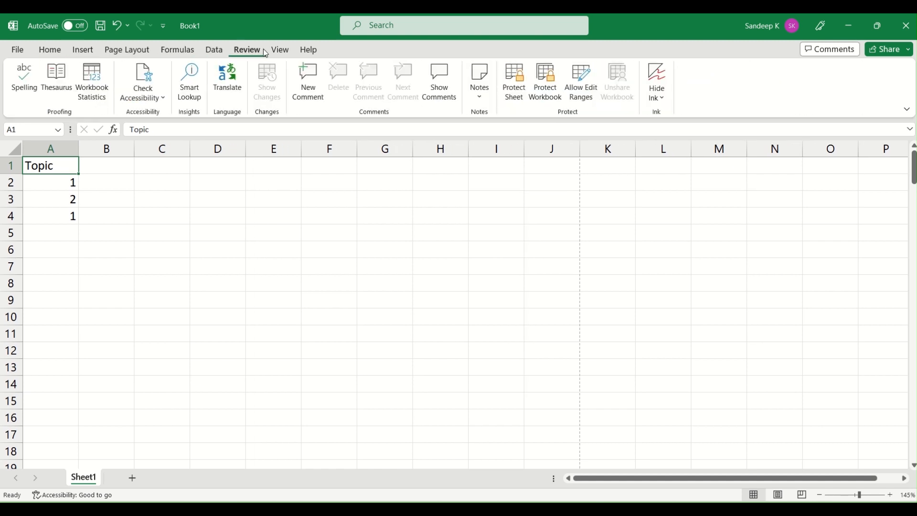
pyautogui.click(282, 49)
pyautogui.click(309, 49)
pyautogui.click(214, 51)
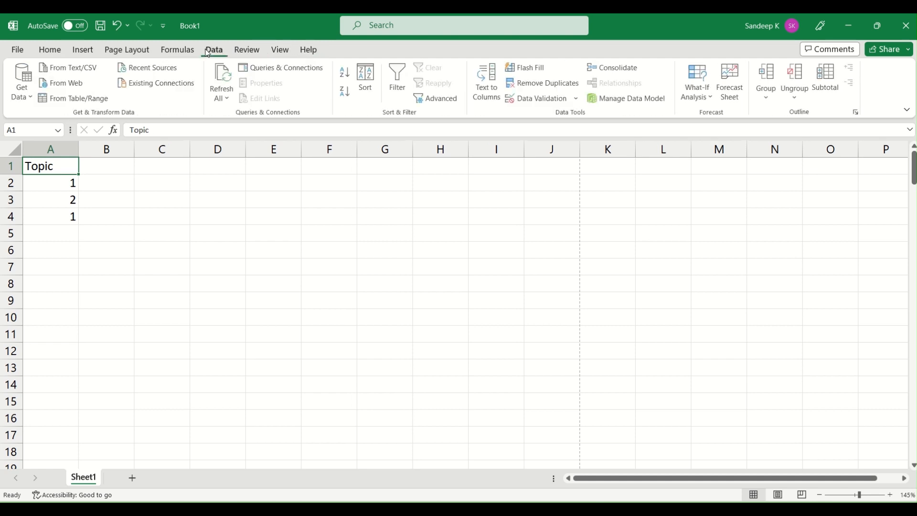
pyautogui.click(51, 54)
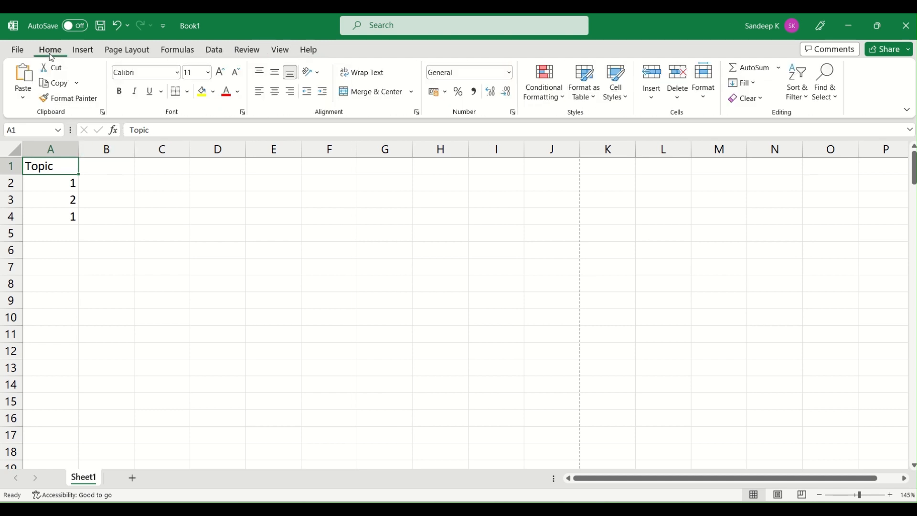